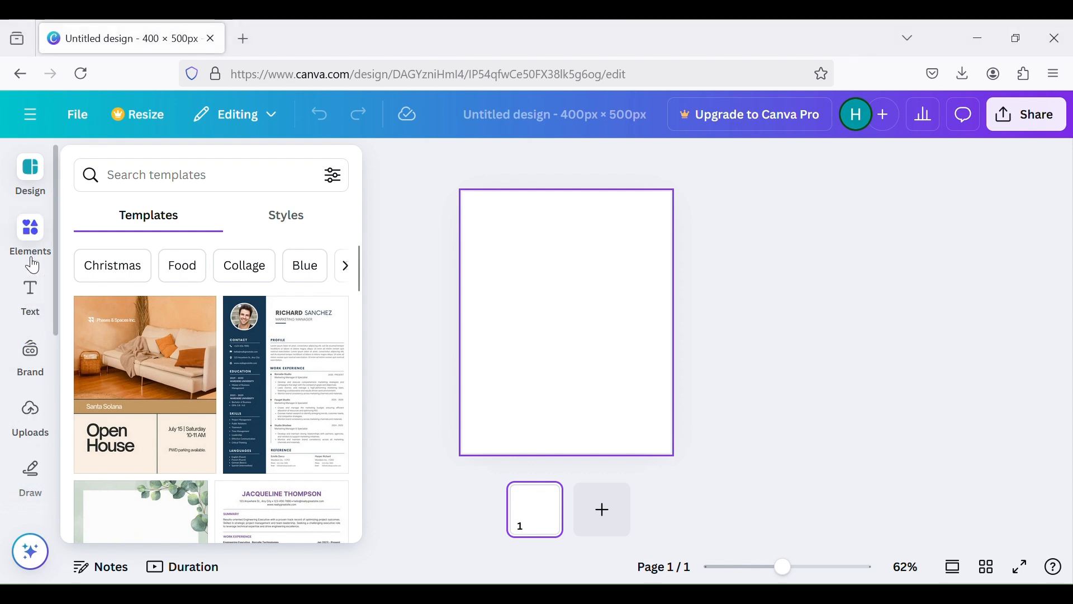
Add the recently used blue torn paper, enlarge it beyond the page width and position it over the page's lower half
click(30, 231)
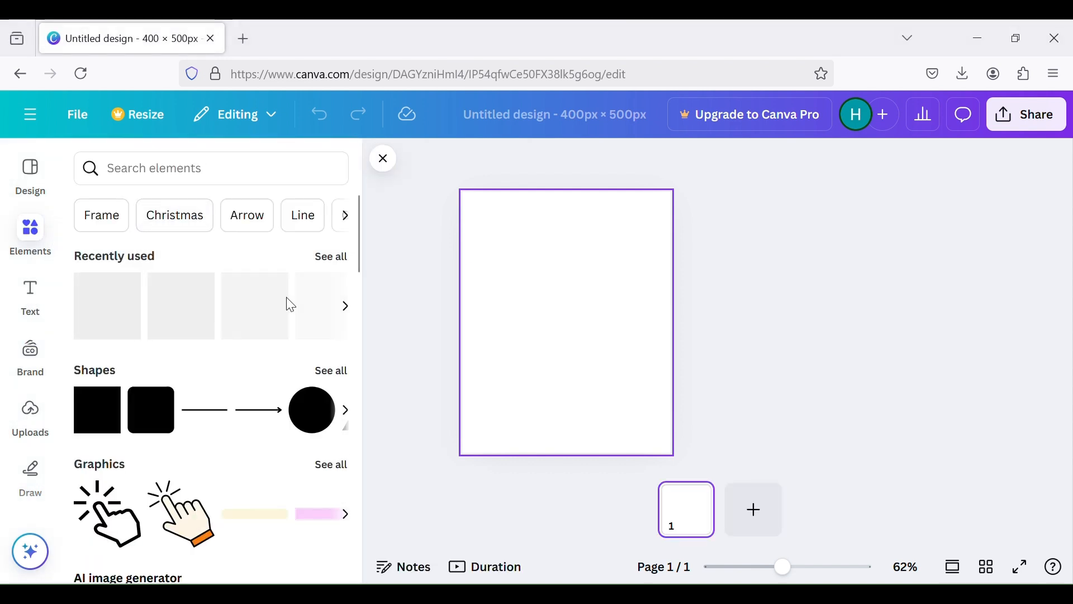
click(331, 257)
scroll(246, 336, down, 2)
scroll(240, 341, up, 2)
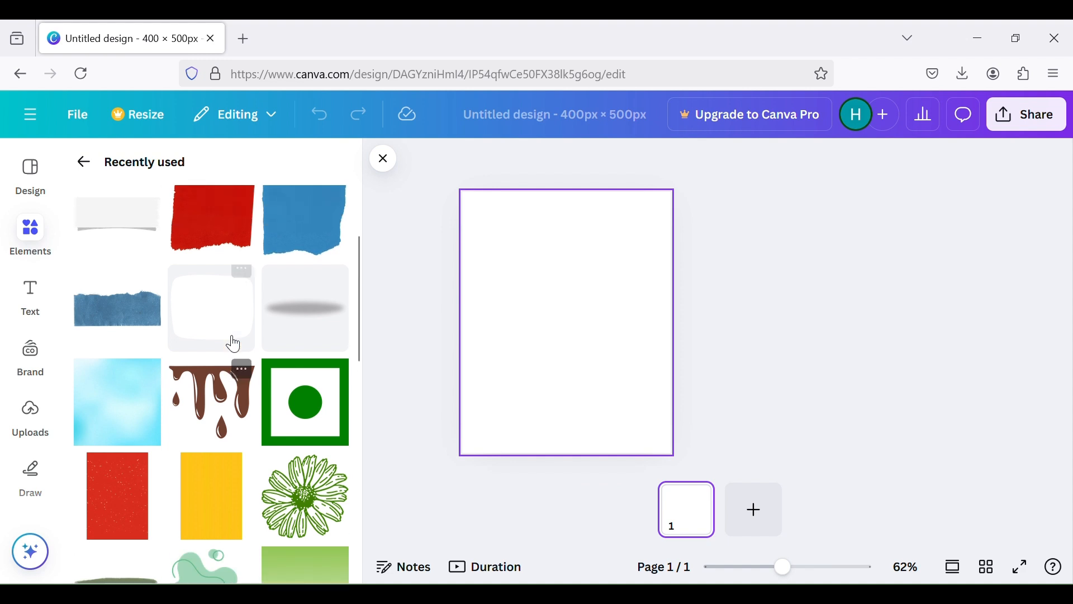
click(283, 224)
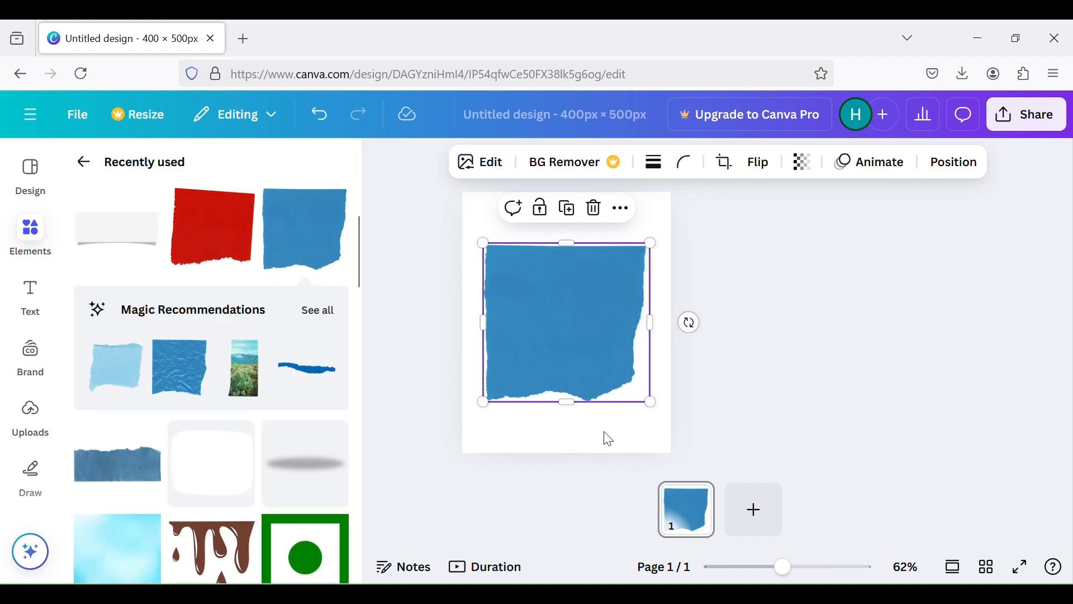
drag(651, 401, 741, 490)
drag(508, 372, 507, 410)
Add the red torn paper, enlarge it past the page width and place it over the upper half, overlapping the blue paper
drag(551, 259, 540, 197)
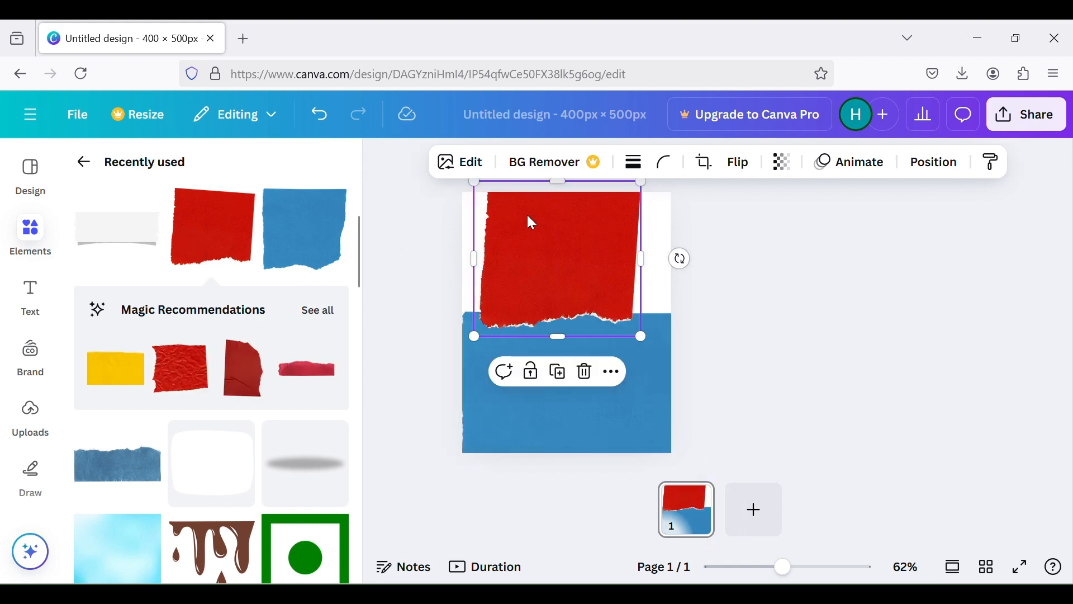
drag(547, 257, 577, 256)
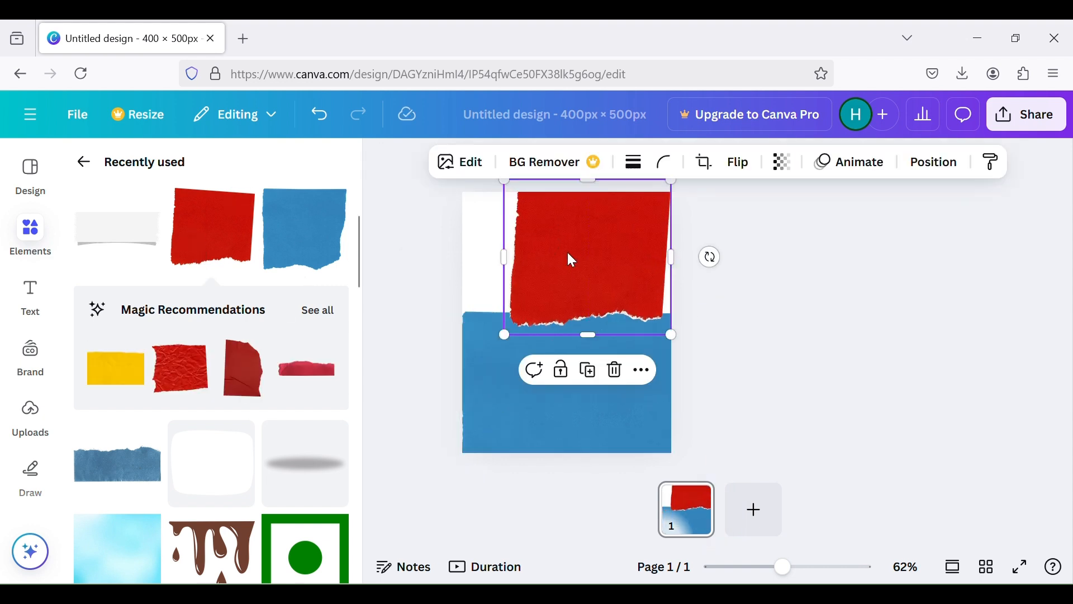
drag(502, 337, 428, 405)
drag(523, 317, 537, 257)
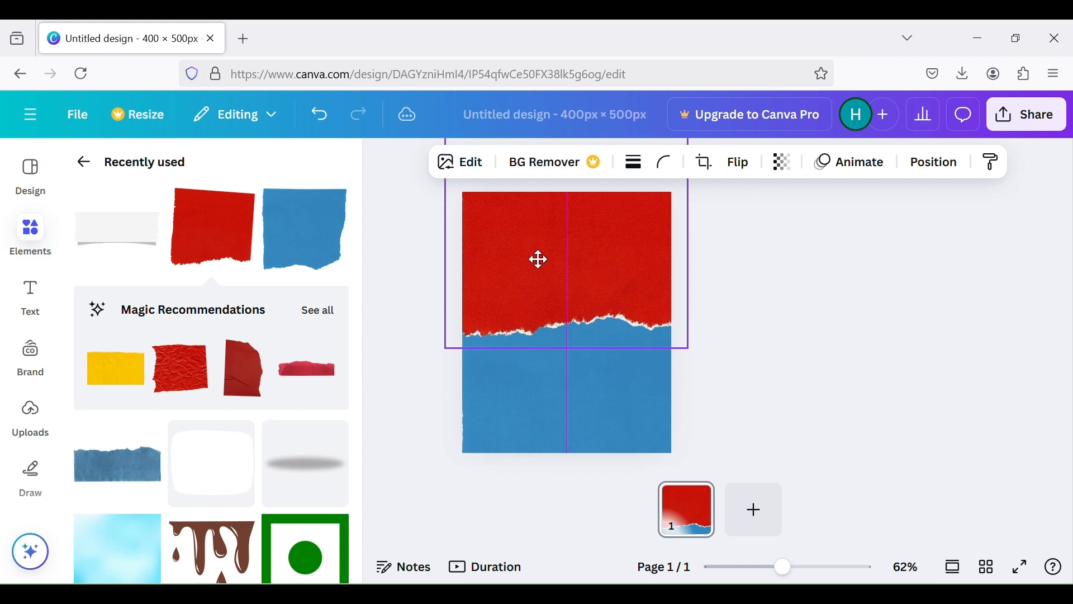
Add the white paper strip, enlarge it slightly and place it in the page's upper-left corner
click(116, 229)
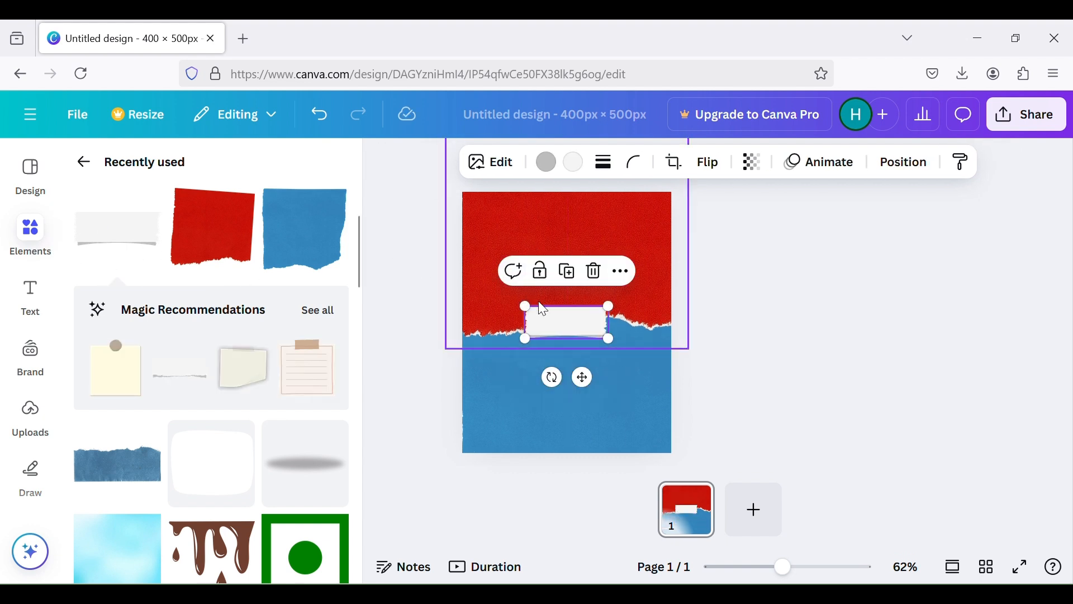
drag(570, 324, 583, 241)
drag(519, 228, 512, 223)
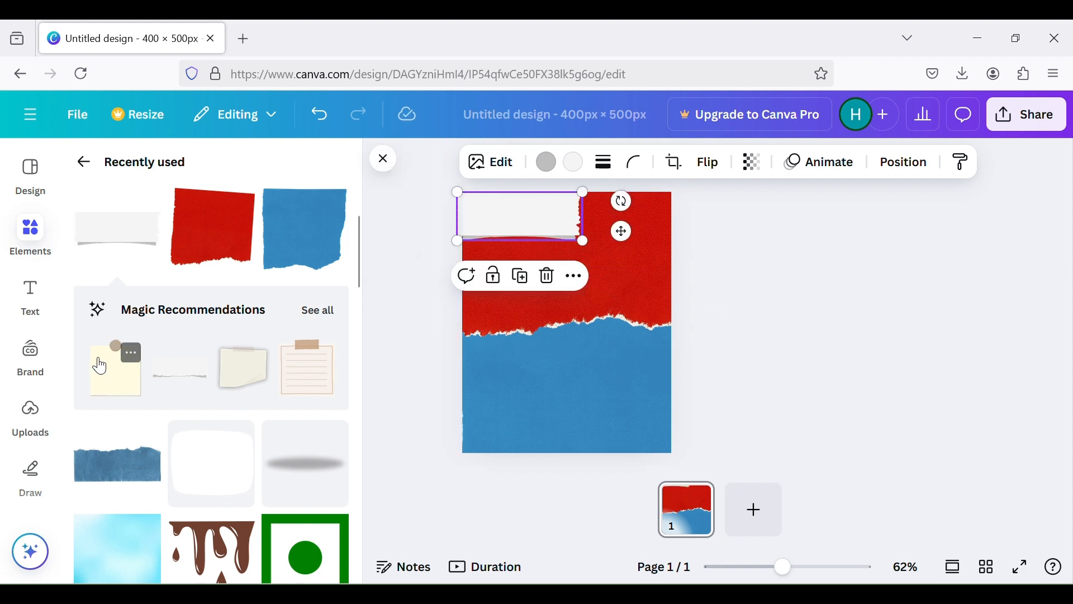
Add the uploaded Domino's logo and fit it onto the white paper strip in the page's upper-left corner
click(30, 418)
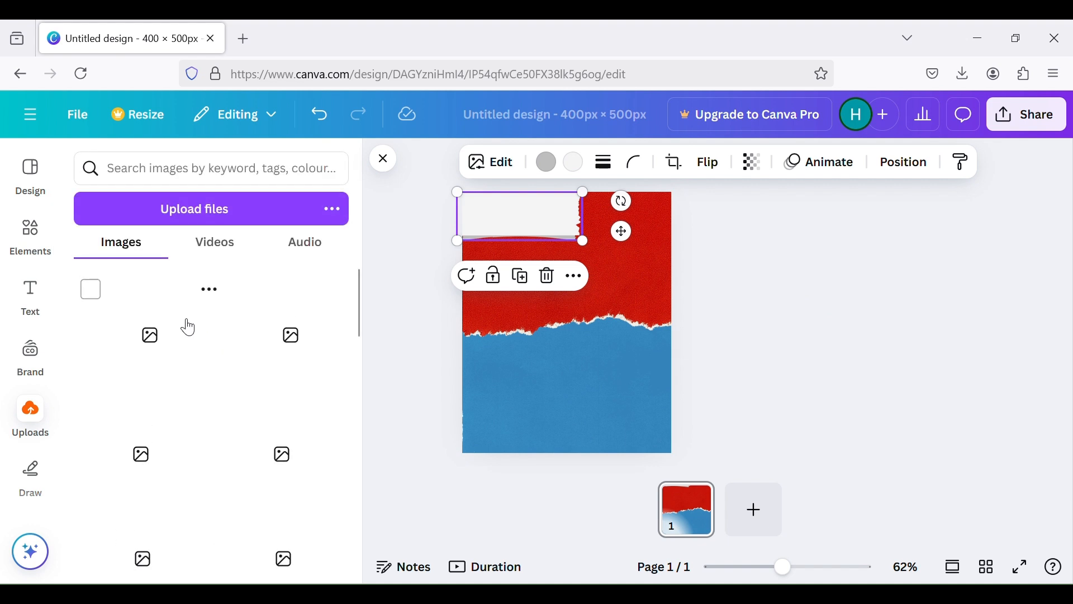
drag(215, 327, 427, 216)
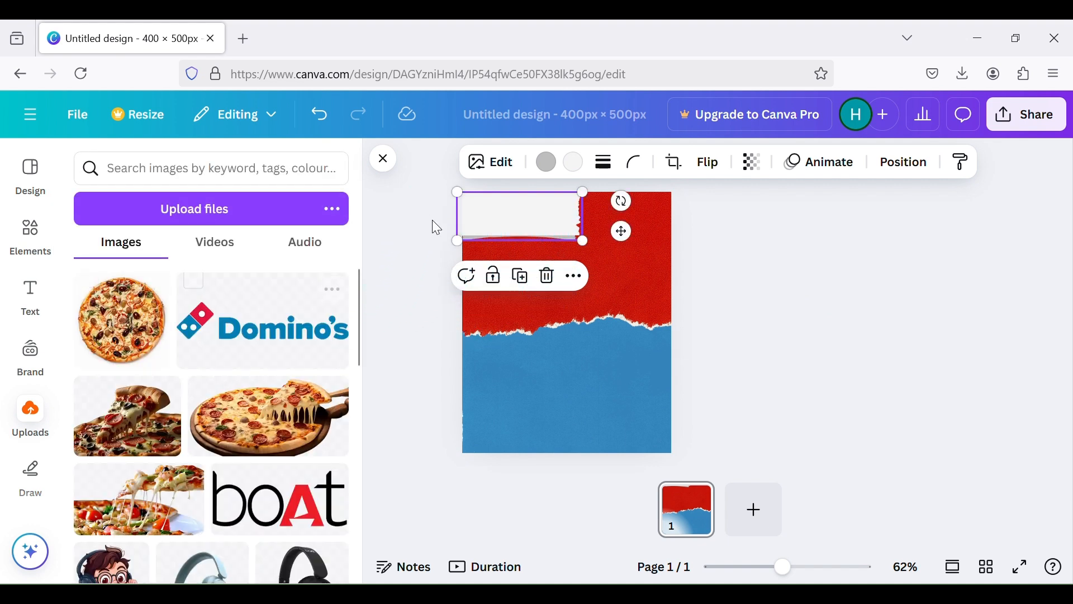
click(309, 306)
drag(563, 293, 576, 210)
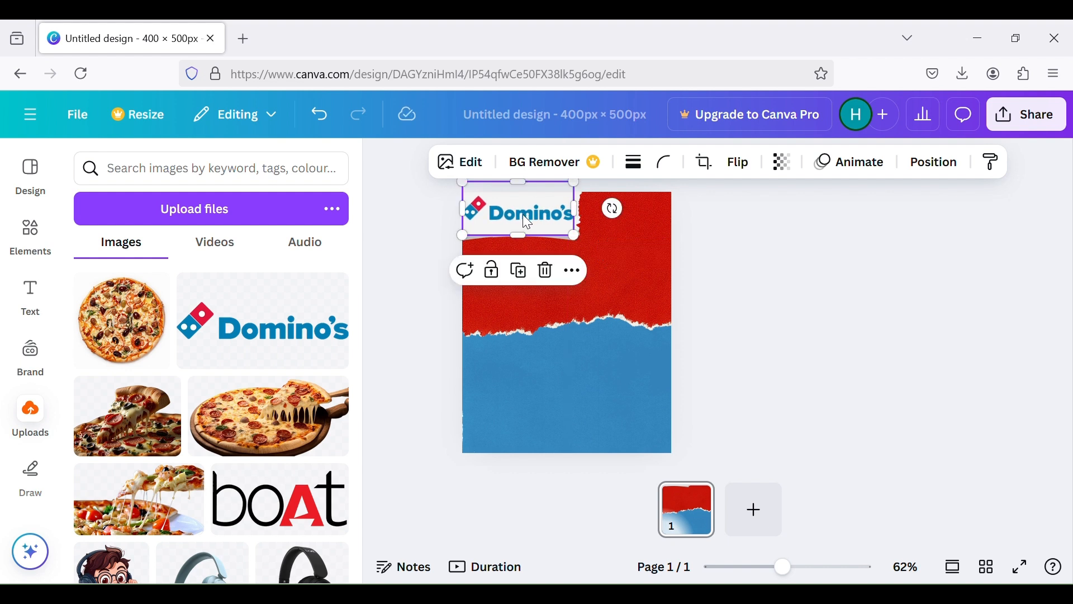
click(719, 235)
Nudge the white paper strip up so it sits evenly behind the Domino's logo
click(579, 220)
drag(579, 219, 581, 216)
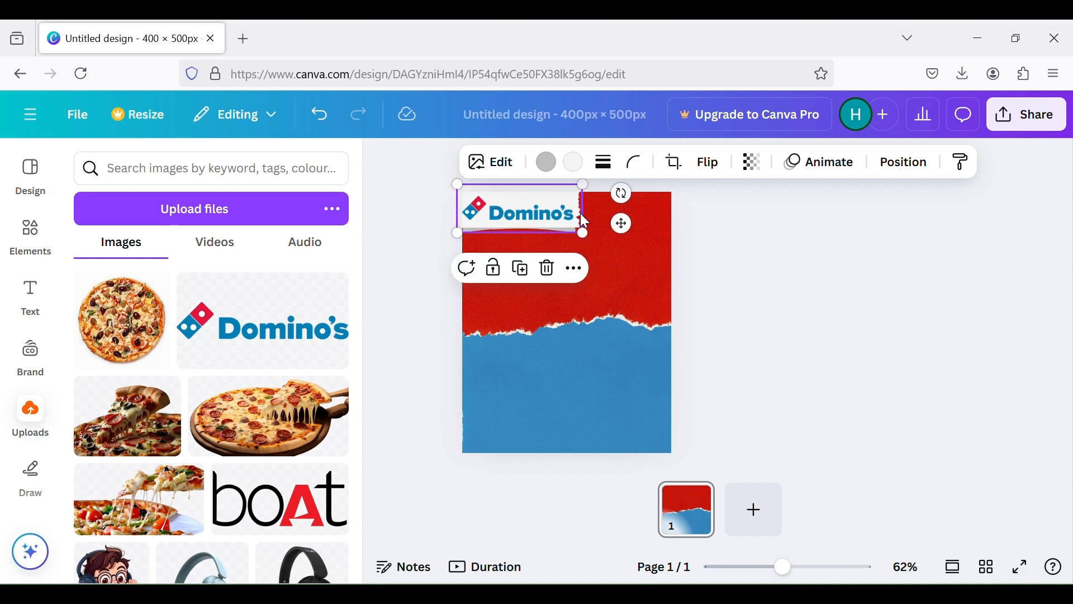
click(713, 256)
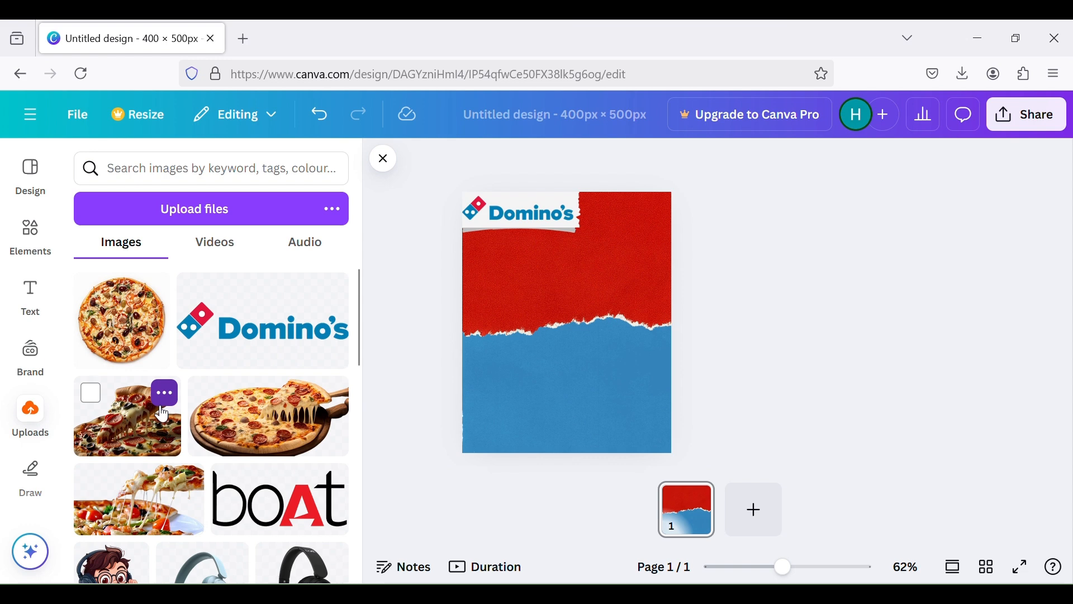
Add the uploaded pizza slice image, enlarge it to the full page width and align it with the page's lower edge
click(161, 405)
click(146, 426)
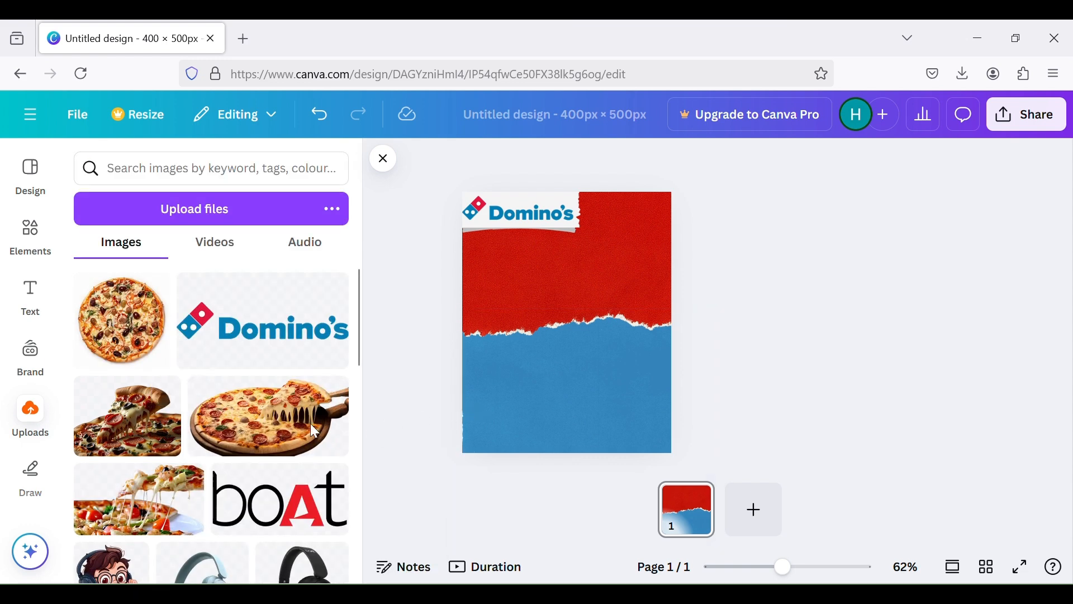
click(143, 426)
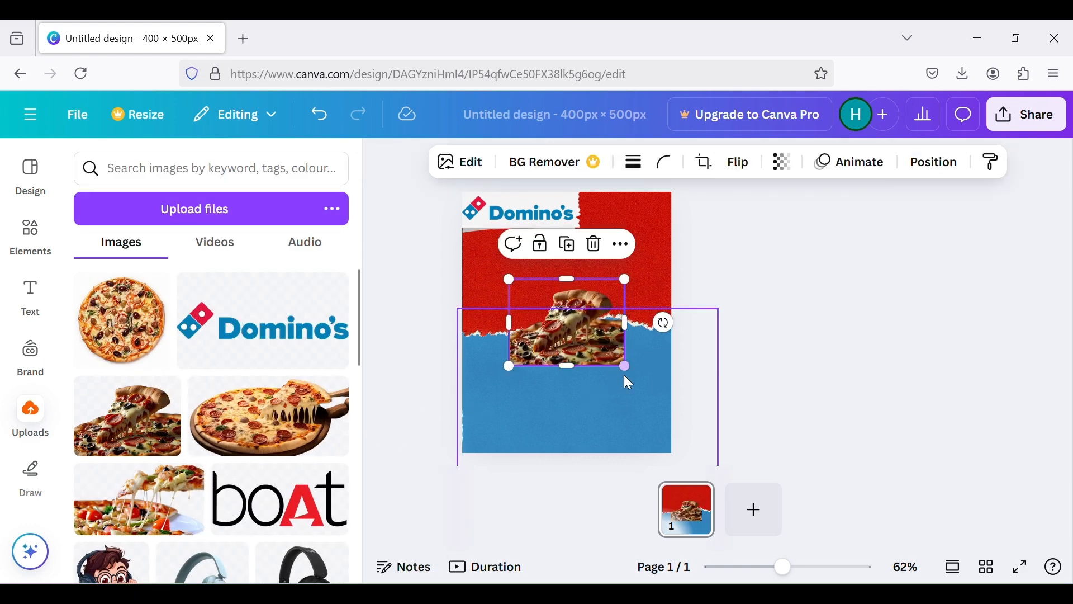
drag(626, 366, 690, 414)
drag(607, 389, 560, 418)
drag(643, 443, 667, 460)
drag(607, 417, 612, 411)
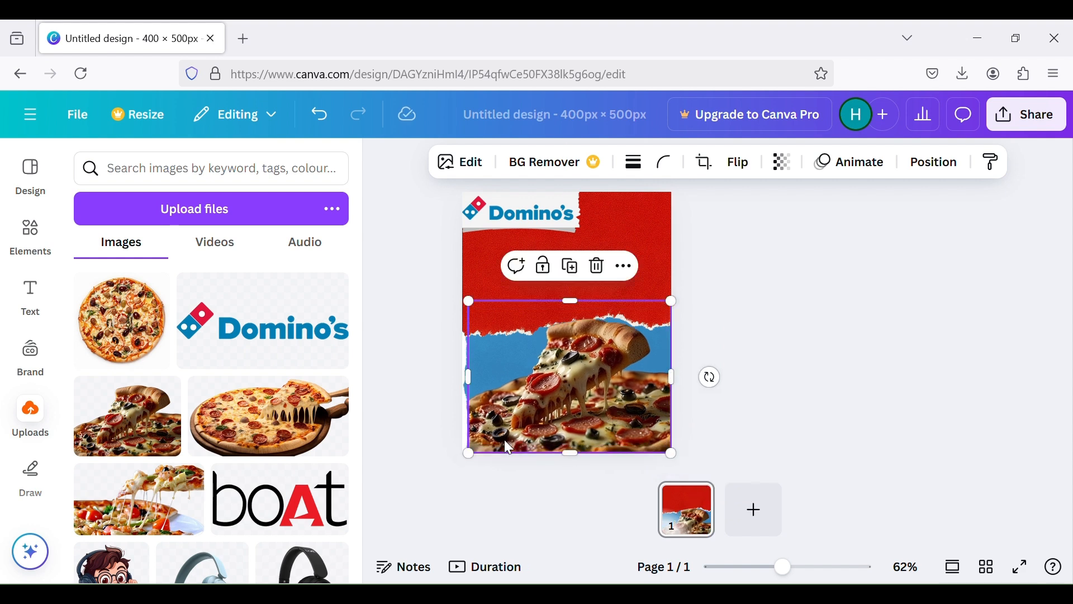
drag(468, 449, 462, 454)
Realign the blue paper behind the pizza slice image and set the image flush with the page's lower edge
drag(484, 371, 521, 445)
click(471, 387)
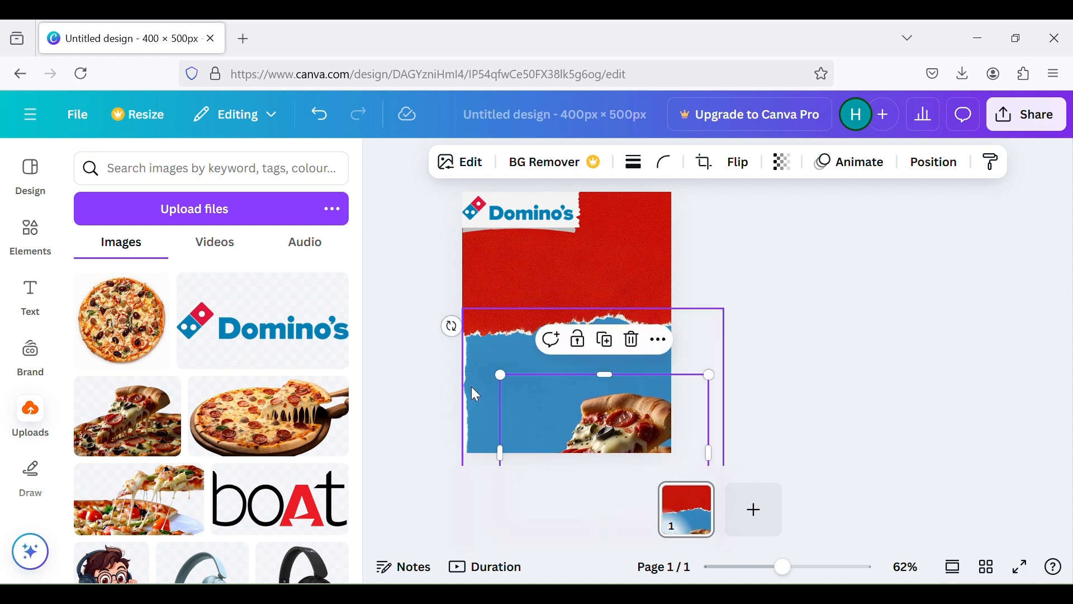
drag(616, 438, 575, 348)
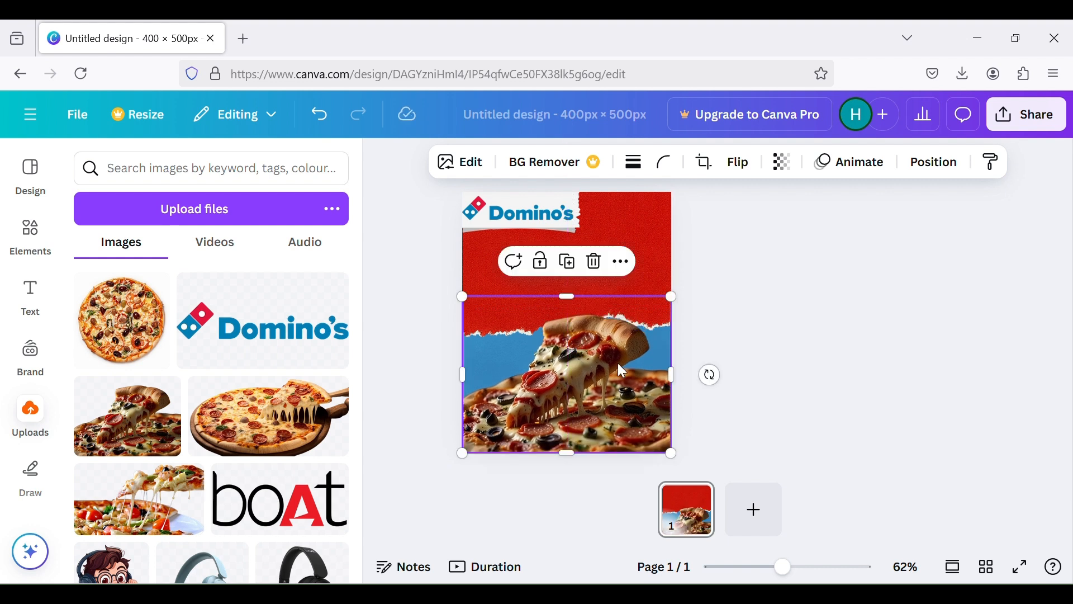
click(828, 395)
Add the uploaded whole pizza image with the lifted slice, enlarge it and place it on the right side of the red paper
click(287, 403)
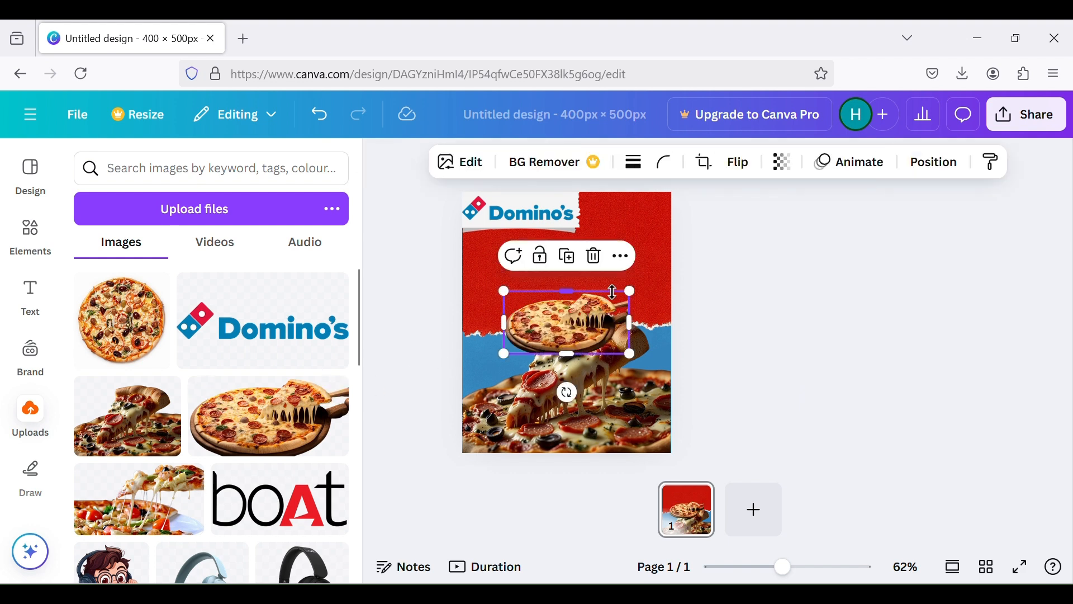
drag(575, 322, 622, 271)
drag(673, 242, 699, 209)
drag(652, 257, 634, 268)
mouse_move(615, 311)
mouse_down()
mouse_move(618, 322)
mouse_move(620, 309)
mouse_up()
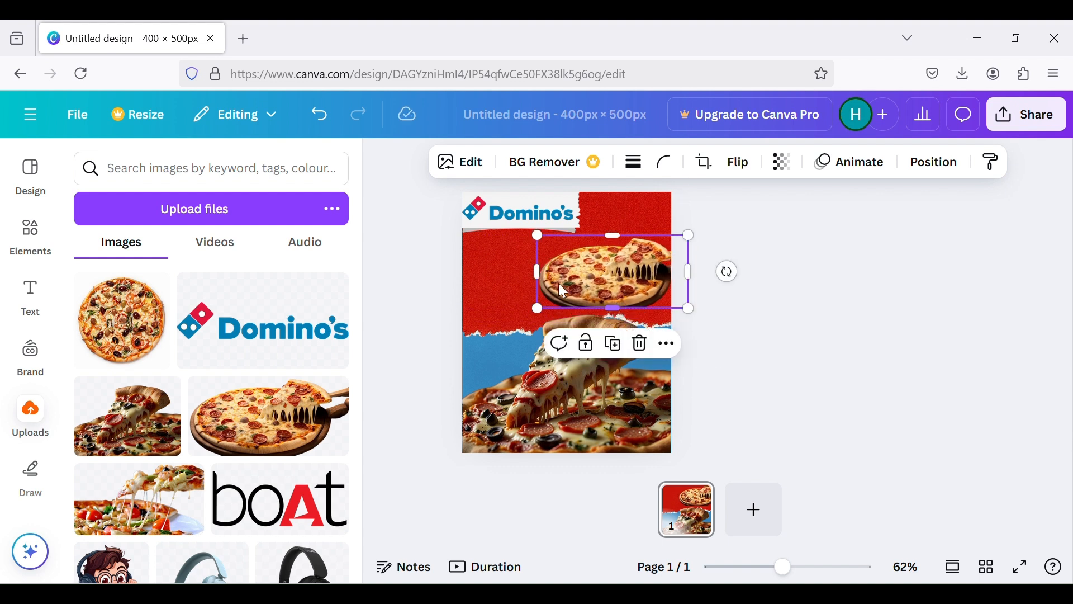
Rotate the whole pizza image slightly clockwise and reposition it above the pizza slice on the red paper
drag(589, 270, 617, 279)
drag(721, 274, 757, 326)
drag(602, 284, 613, 292)
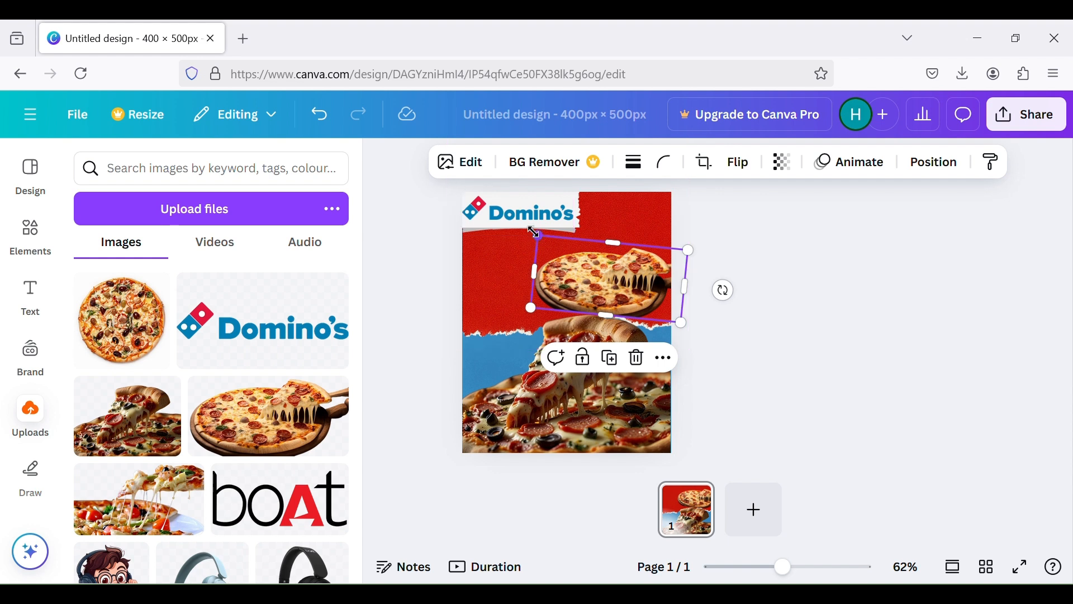
drag(534, 230, 531, 227)
drag(557, 266, 555, 261)
click(795, 284)
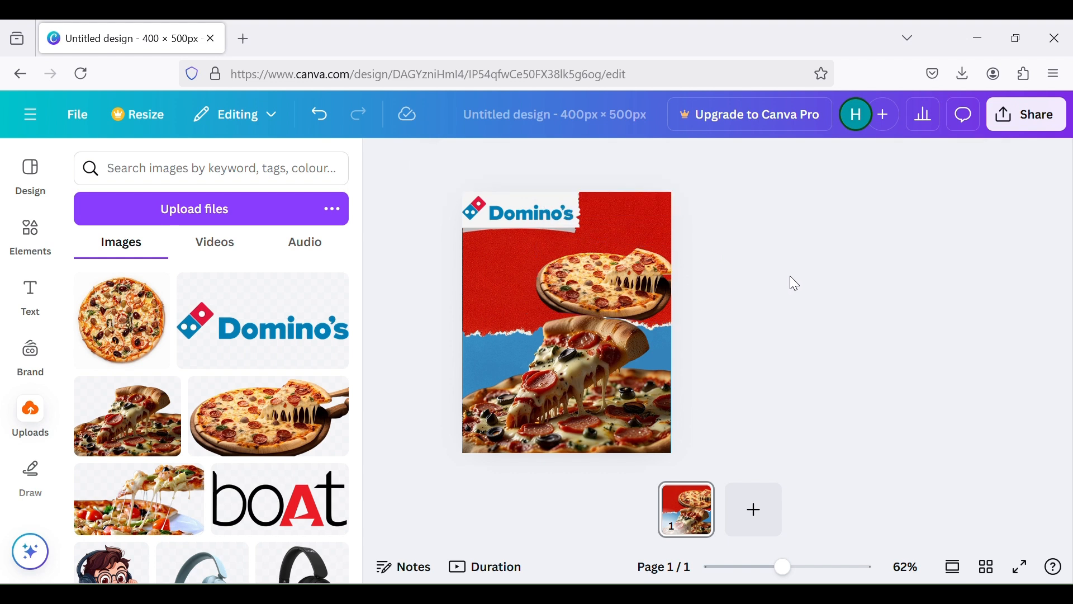
Enlarge the tilted whole pizza image a little and shift it toward the page's center
click(619, 287)
drag(615, 313, 617, 300)
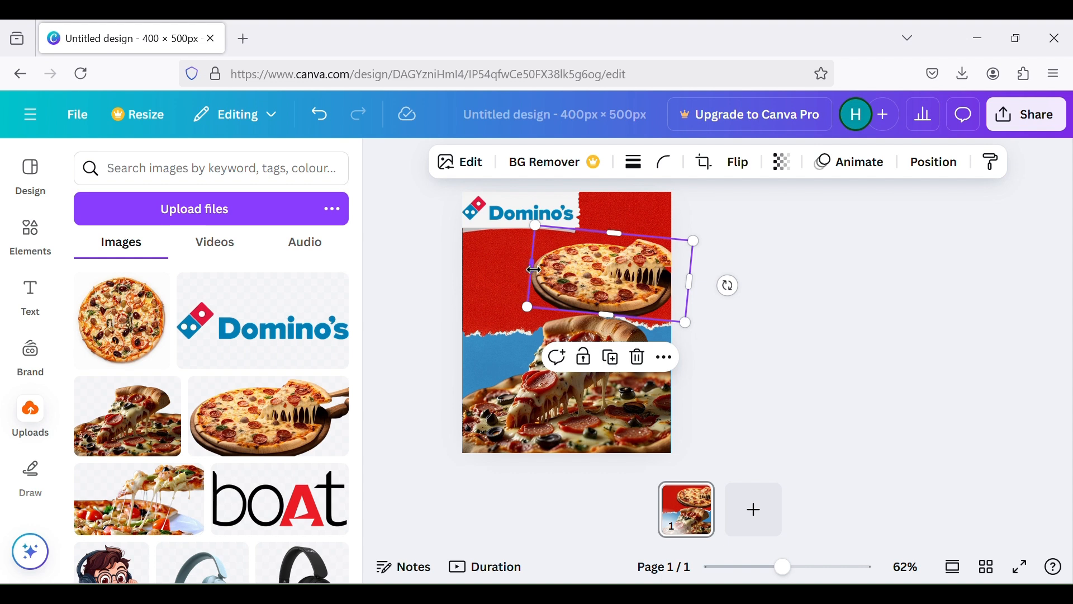
drag(534, 271, 578, 279)
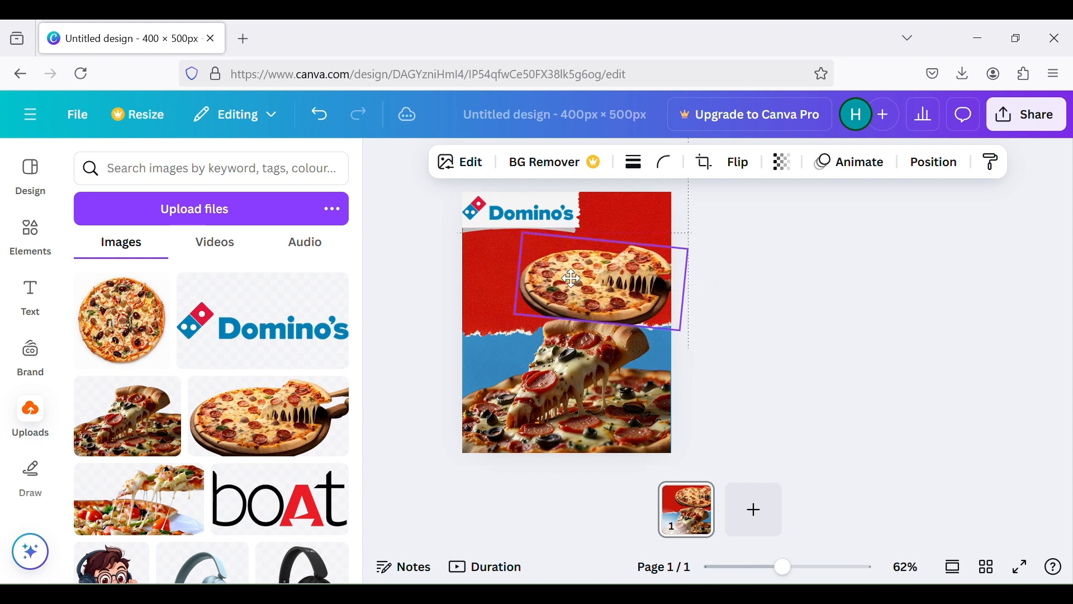
click(800, 295)
click(619, 294)
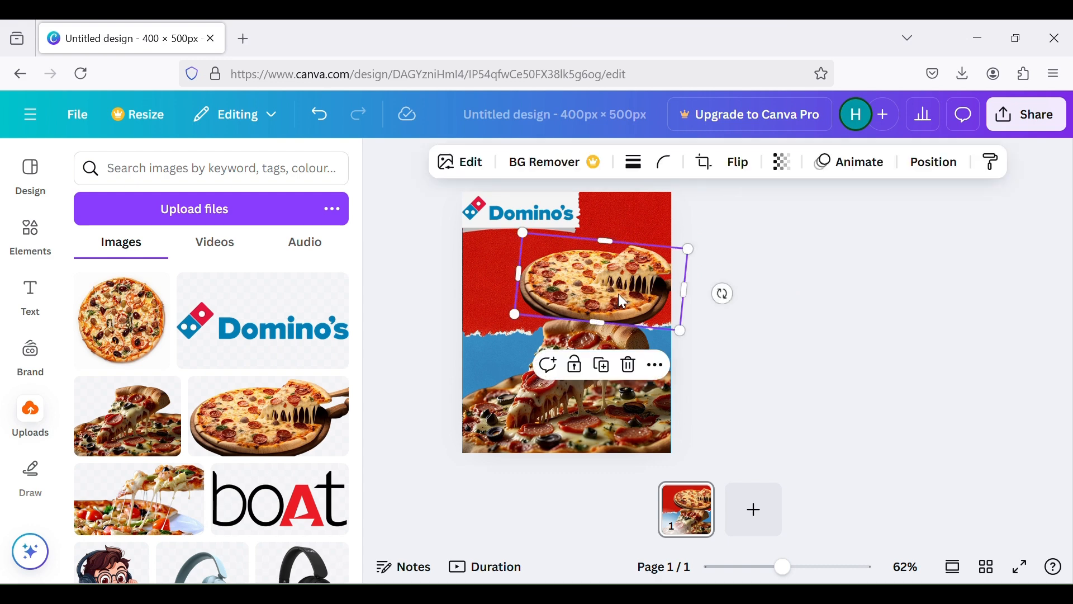
right_click(619, 294)
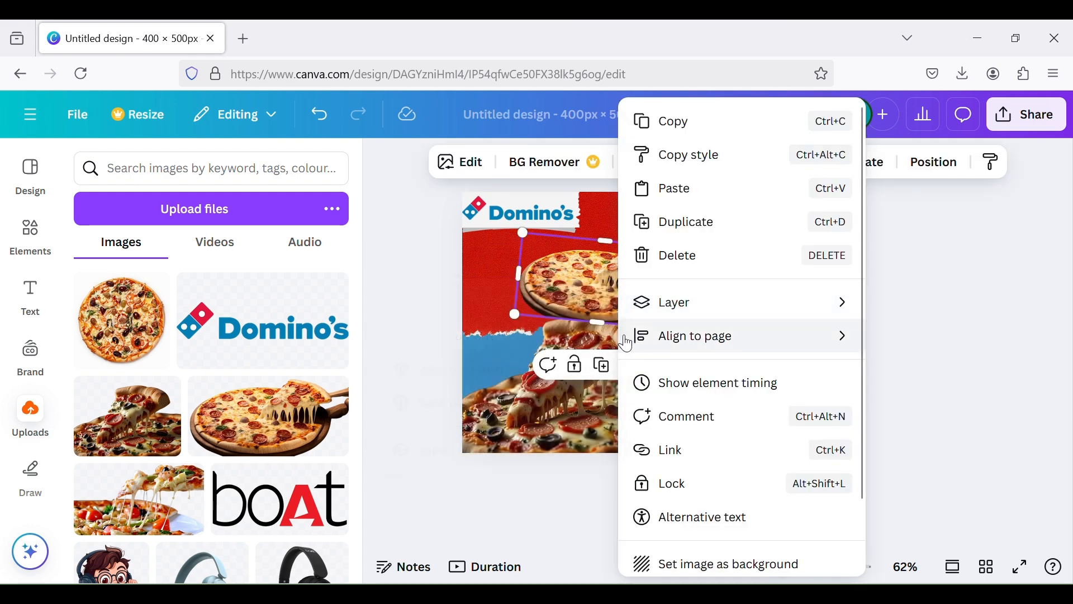
mouse_move(665, 302)
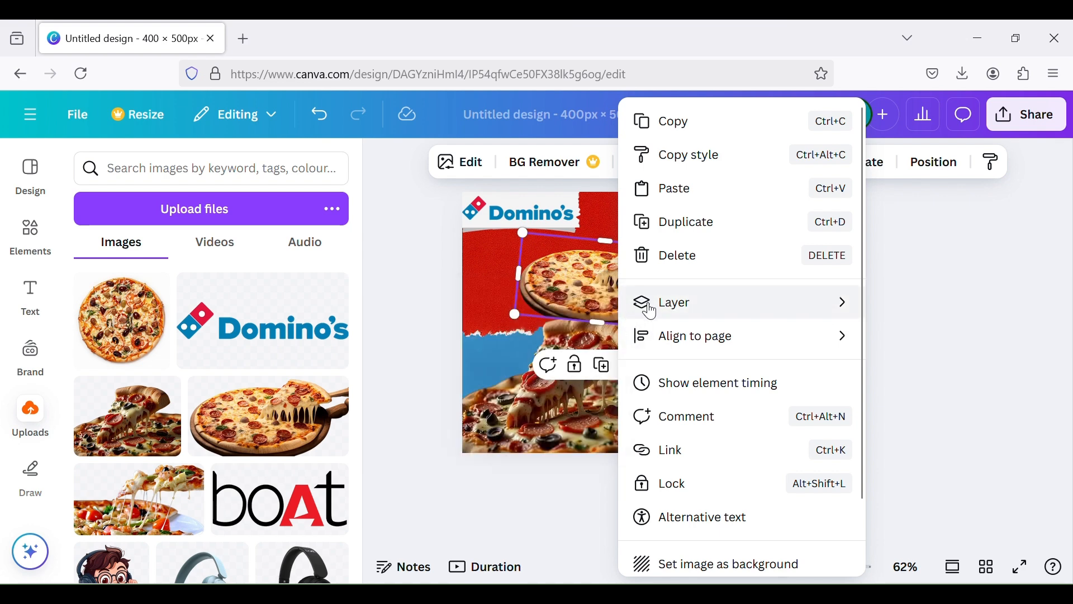
click(567, 369)
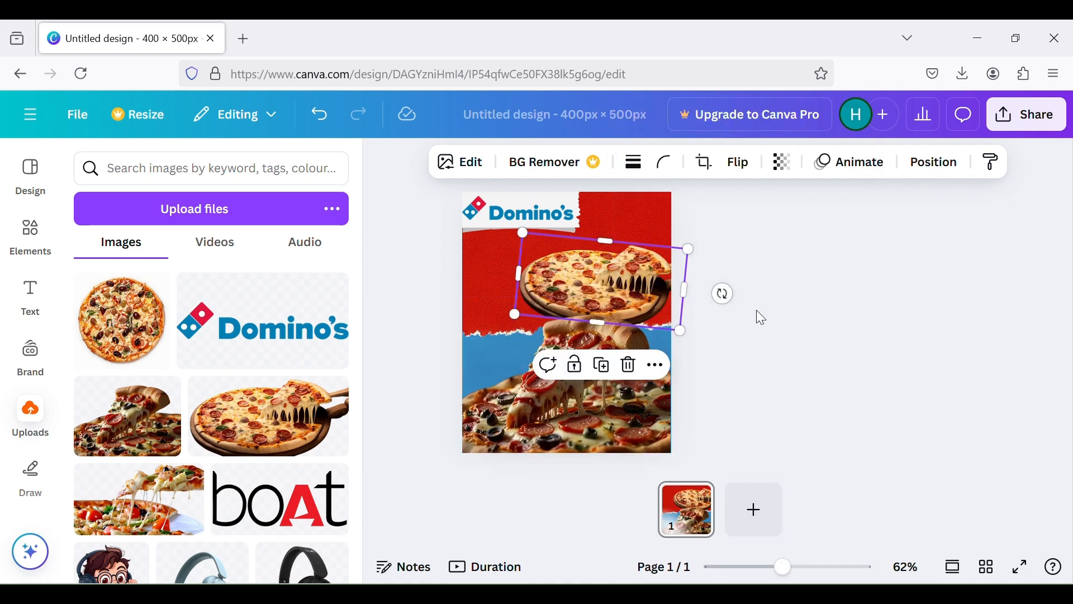
Nudge the whole pizza image slightly downward so it sits just above the pizza slice
drag(651, 278, 655, 280)
click(736, 272)
click(564, 302)
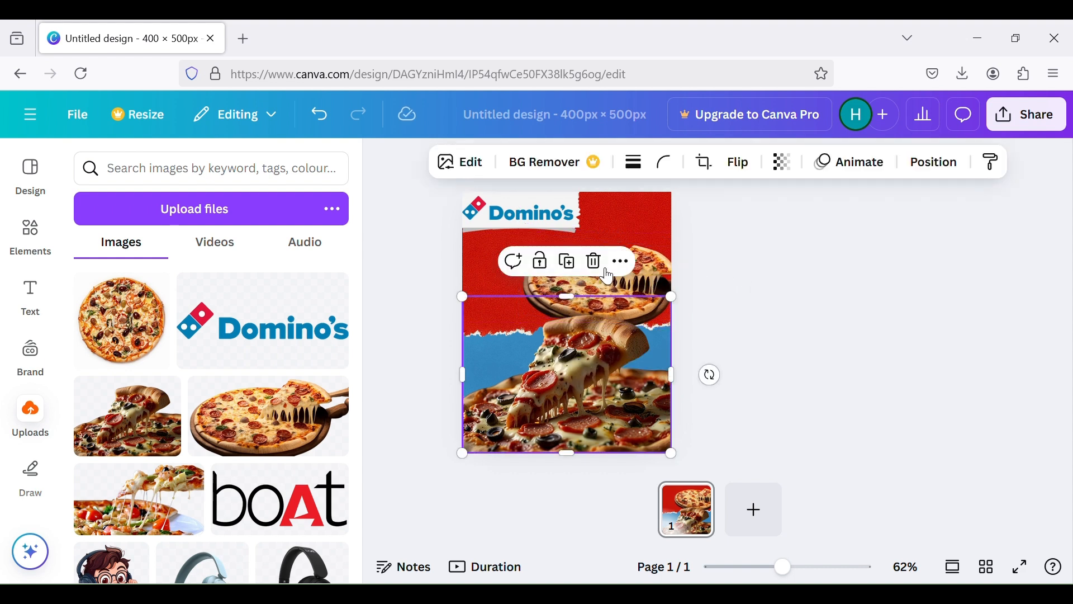
click(665, 271)
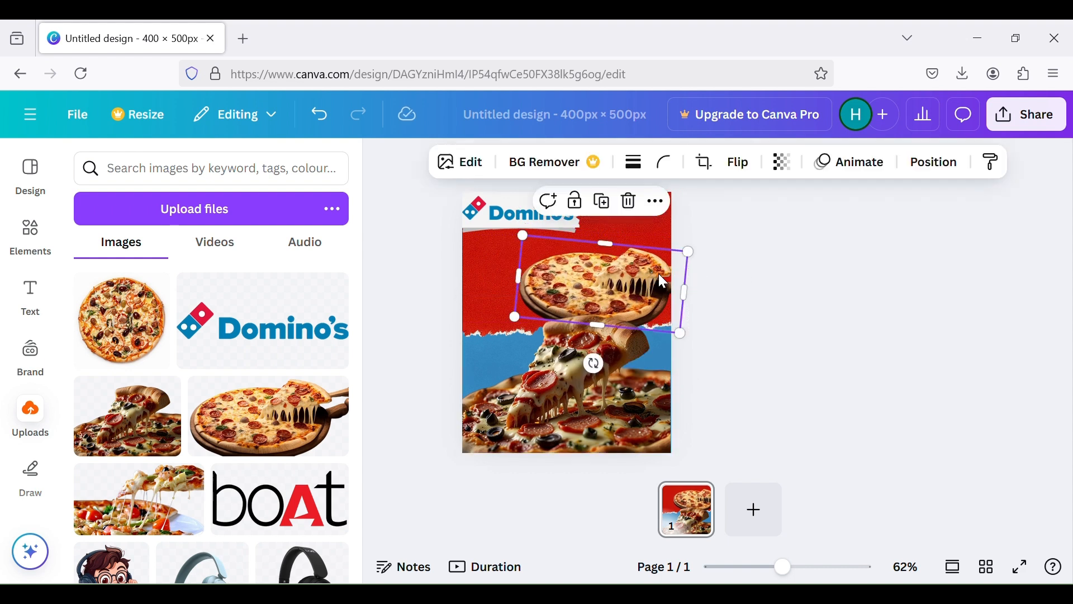
drag(657, 271, 662, 271)
click(829, 291)
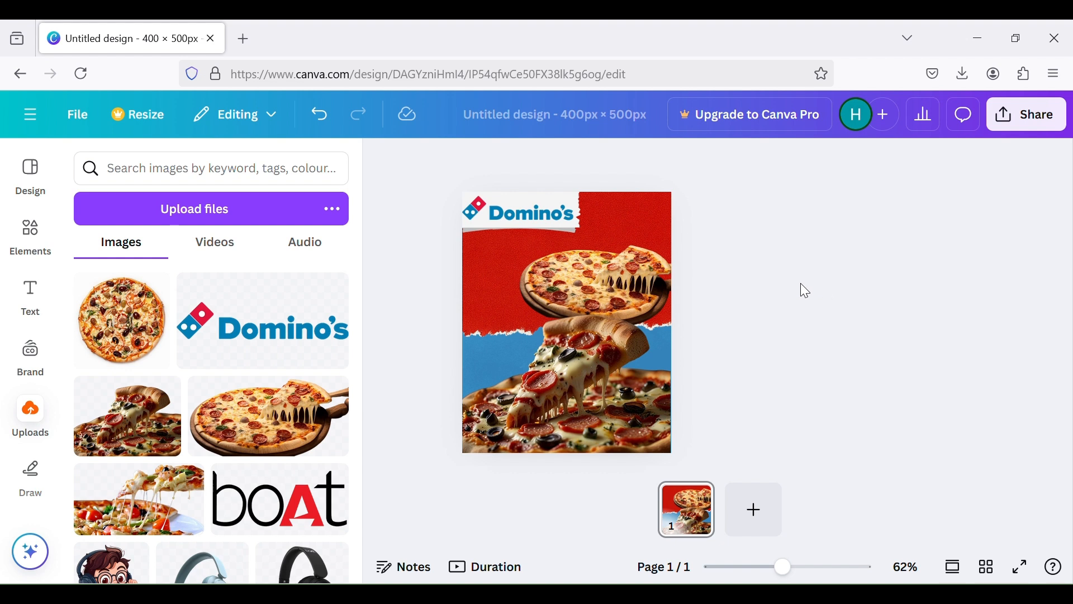
Scale the whole pizza image down slightly from its upper-right corner
click(539, 283)
click(696, 249)
click(653, 267)
drag(683, 253, 680, 252)
click(729, 261)
Try a slight offset of the pizza slice image and return it flush with the page's lower edge
click(622, 294)
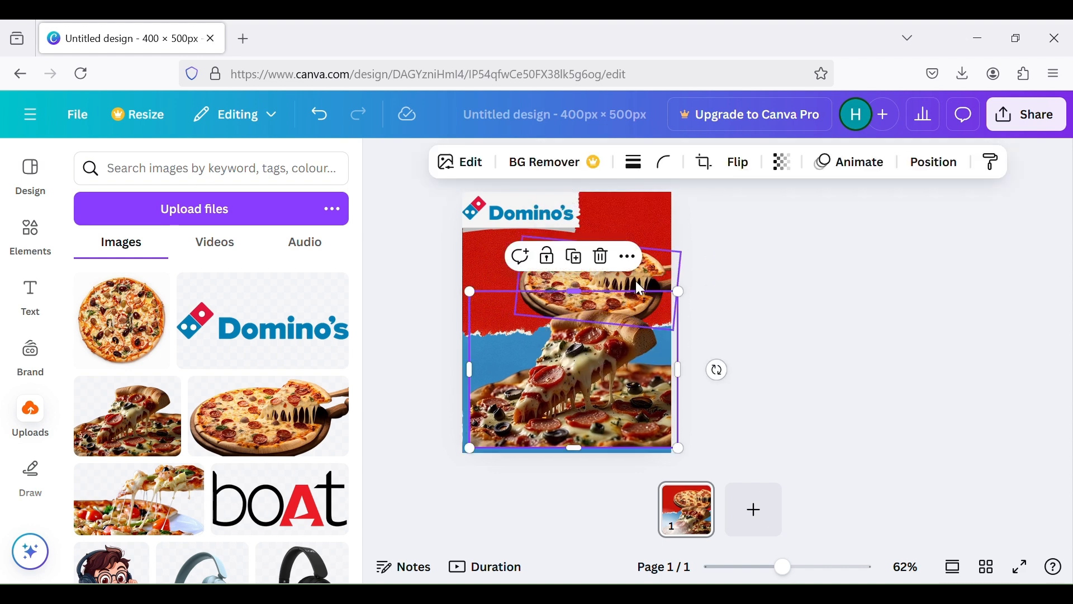
drag(621, 325, 616, 366)
click(805, 304)
click(618, 374)
click(817, 321)
Nudge the whole pizza image slightly right toward the page's edge
click(625, 272)
drag(625, 273, 630, 274)
click(833, 274)
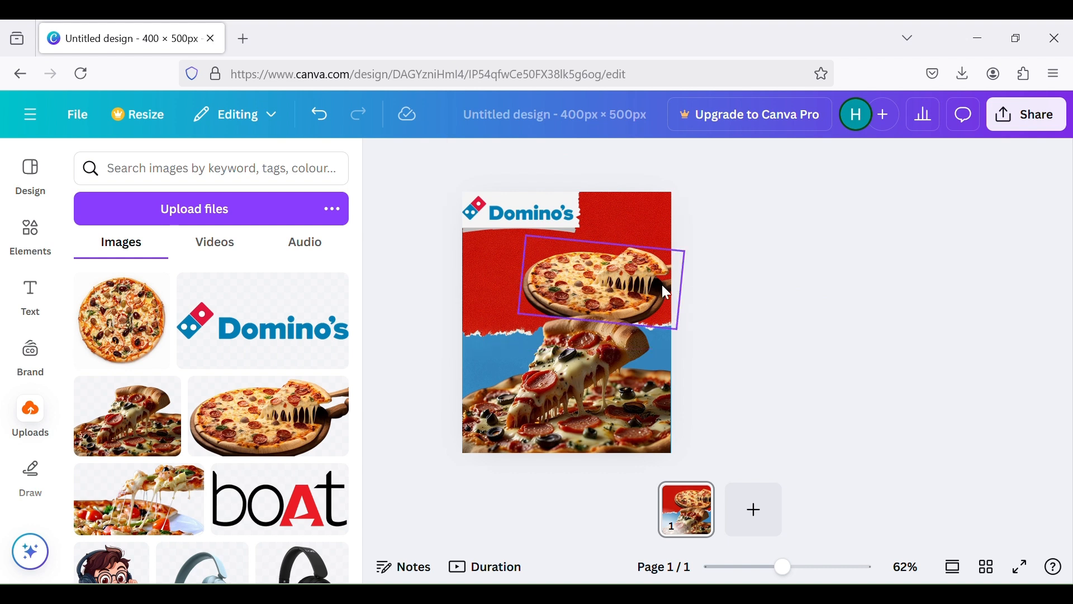
Fine-tune the rotation of the whole pizza image and nudge it slightly up over the red paper
click(643, 284)
click(703, 295)
click(676, 301)
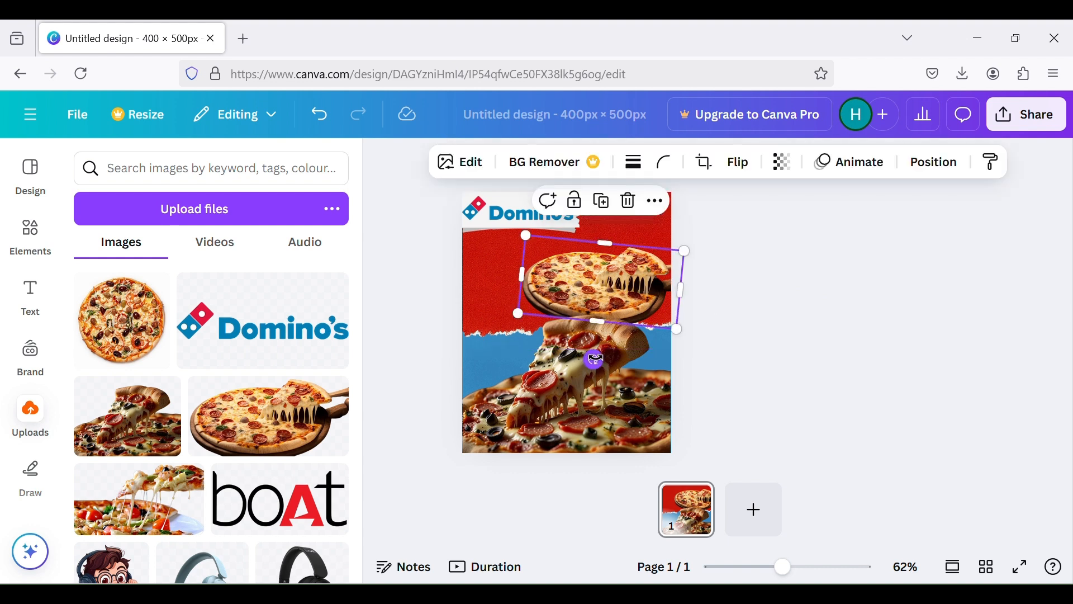
drag(593, 359, 597, 360)
drag(594, 286, 593, 283)
click(686, 295)
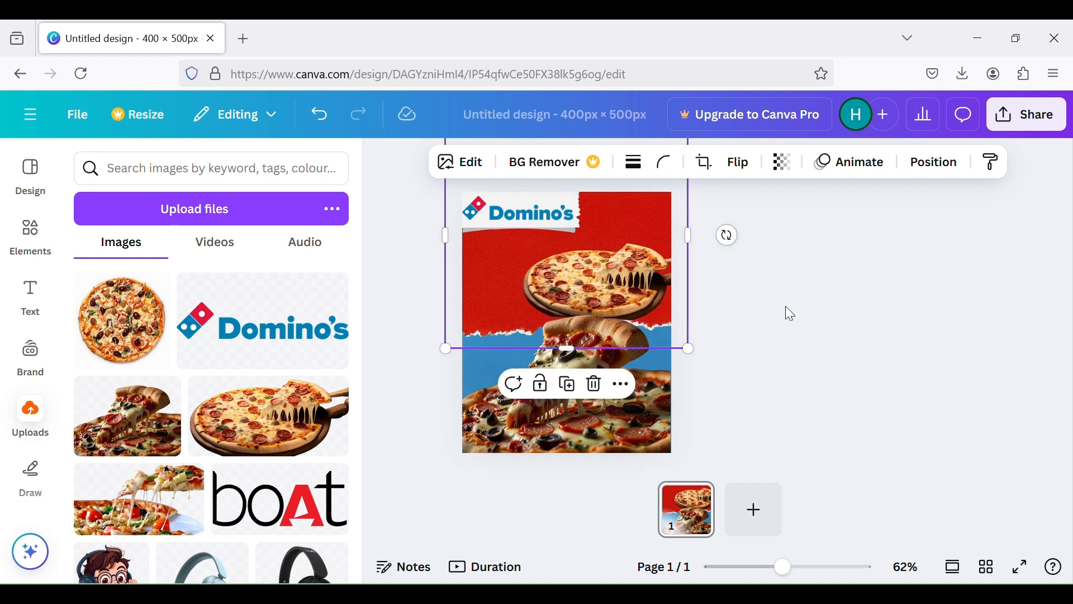
Add the uploaded image of slices lifted from a pizza, scale it to the page width and place it over the red paper
click(786, 306)
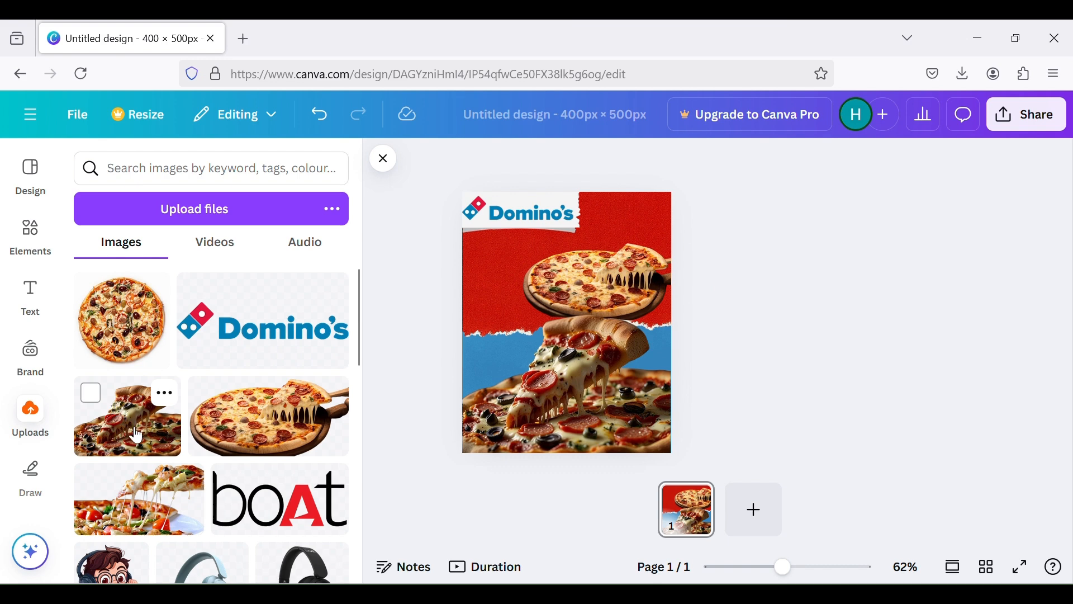
click(144, 498)
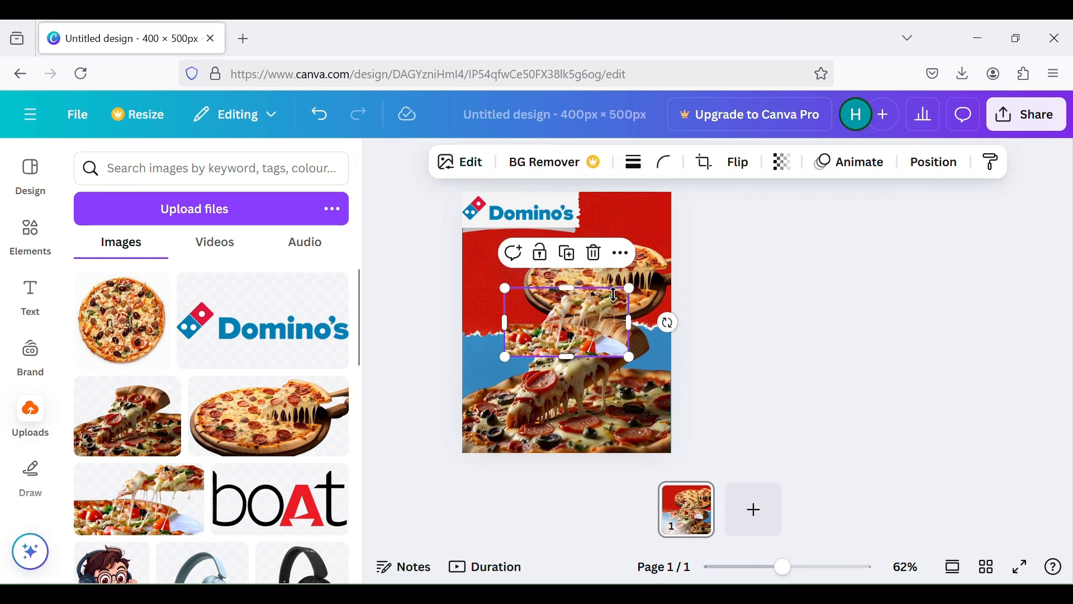
drag(627, 289, 689, 254)
drag(602, 301, 561, 238)
drag(644, 294, 676, 320)
drag(577, 273, 576, 286)
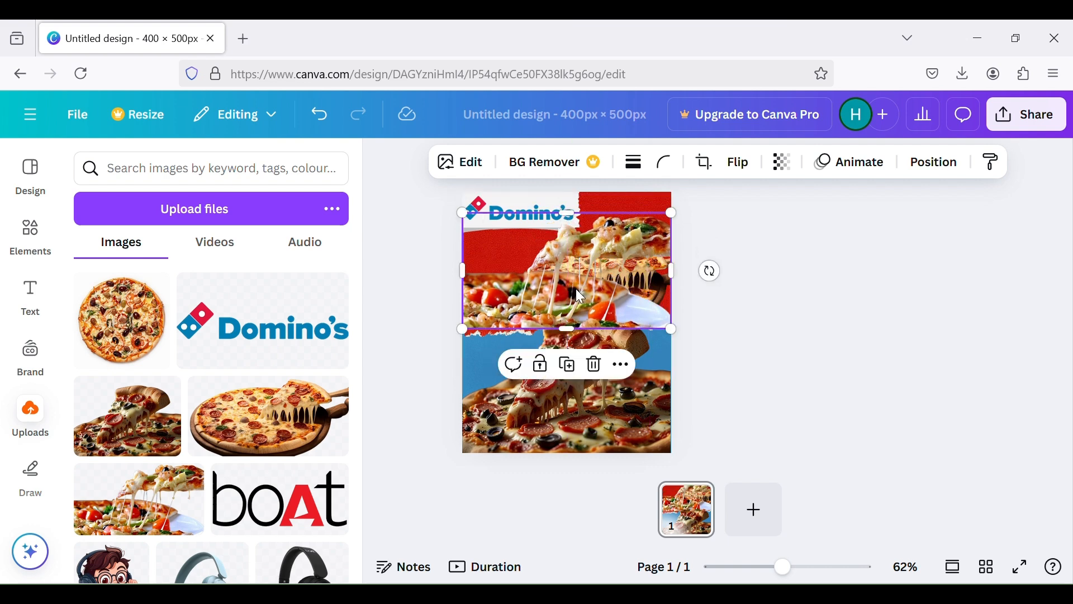
Send the lifted-slices pizza image backward in the layer order so it sits behind the whole pizza image
right_click(579, 280)
mouse_move(684, 305)
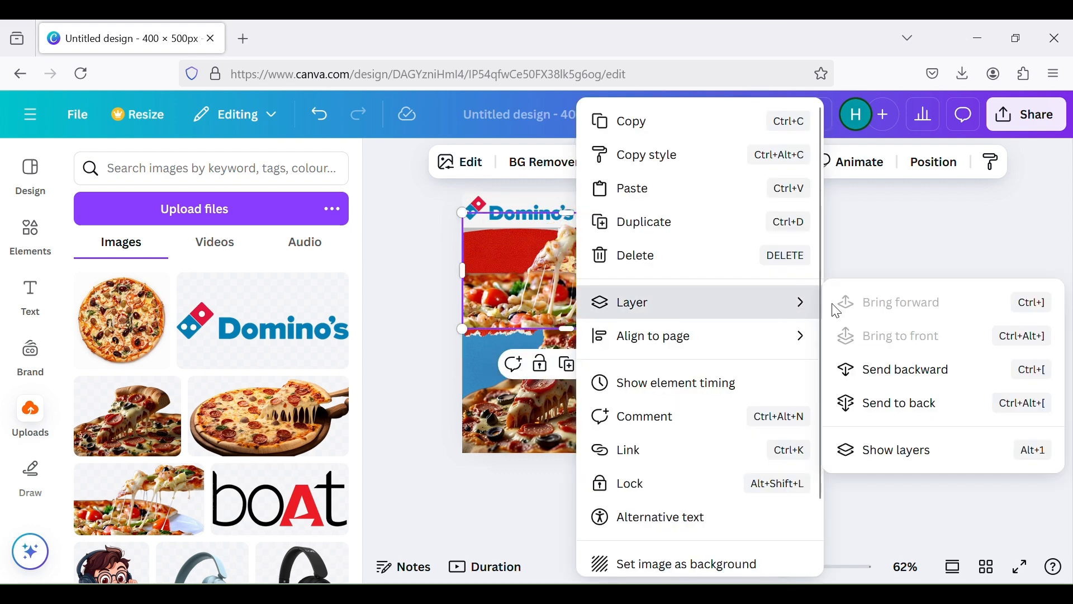
click(873, 369)
right_click(524, 286)
mouse_move(633, 317)
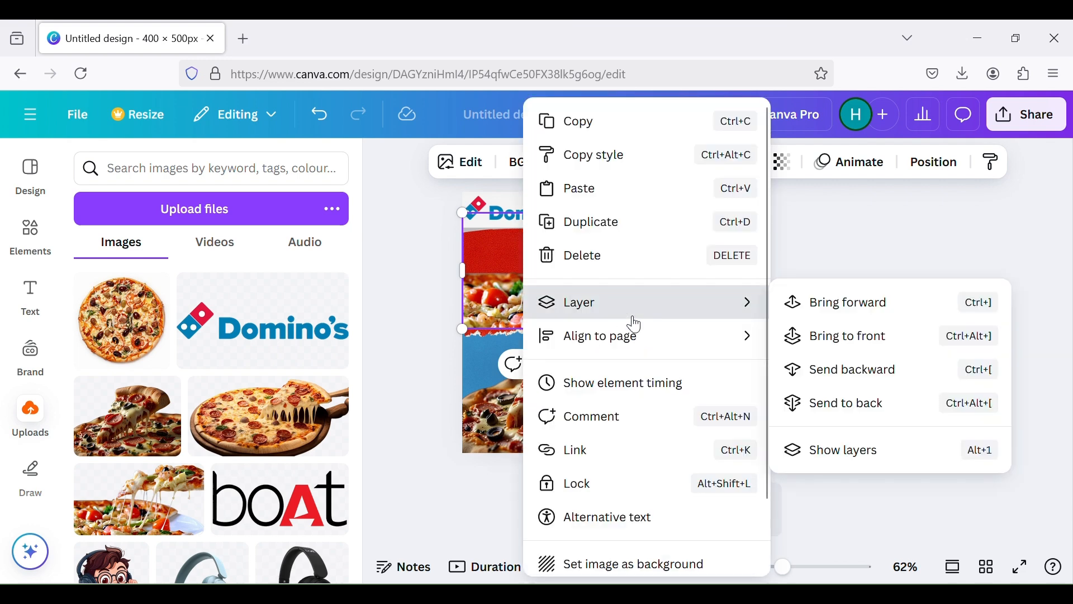
click(803, 342)
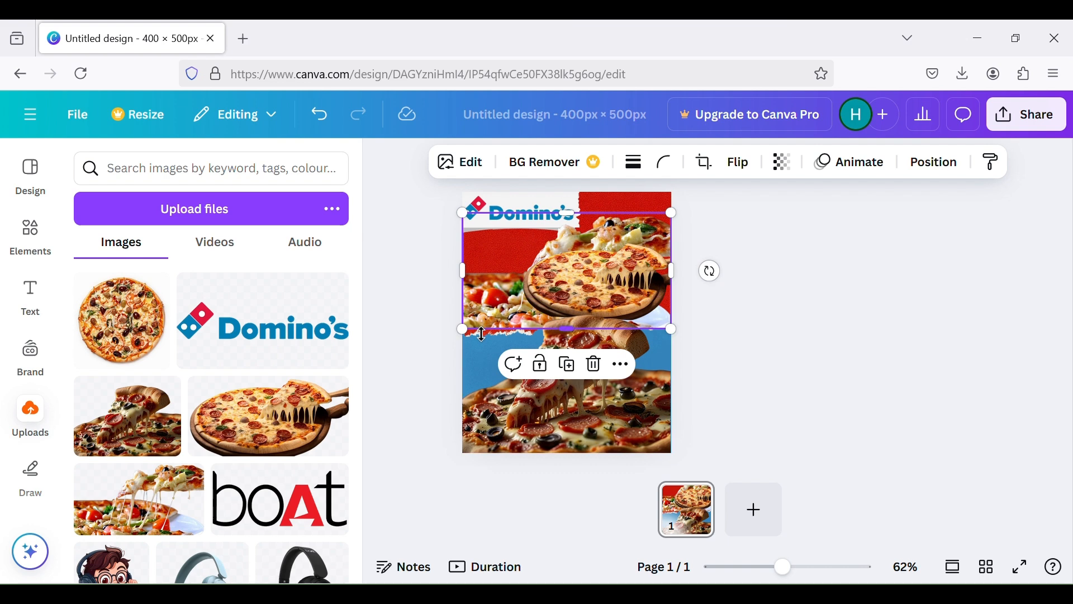
right_click(489, 283)
mouse_move(603, 302)
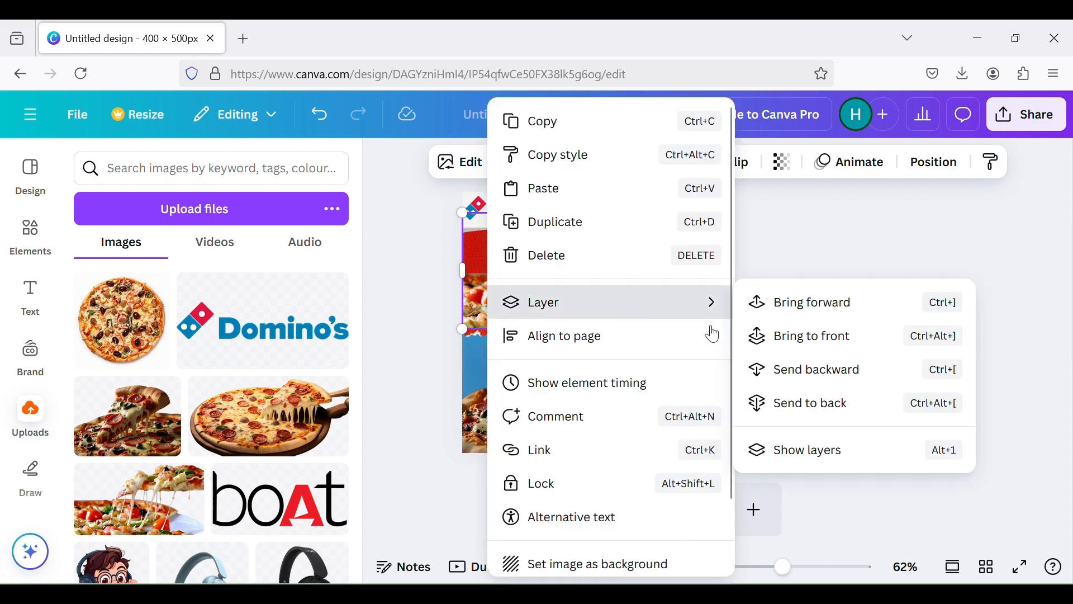
click(821, 390)
right_click(486, 282)
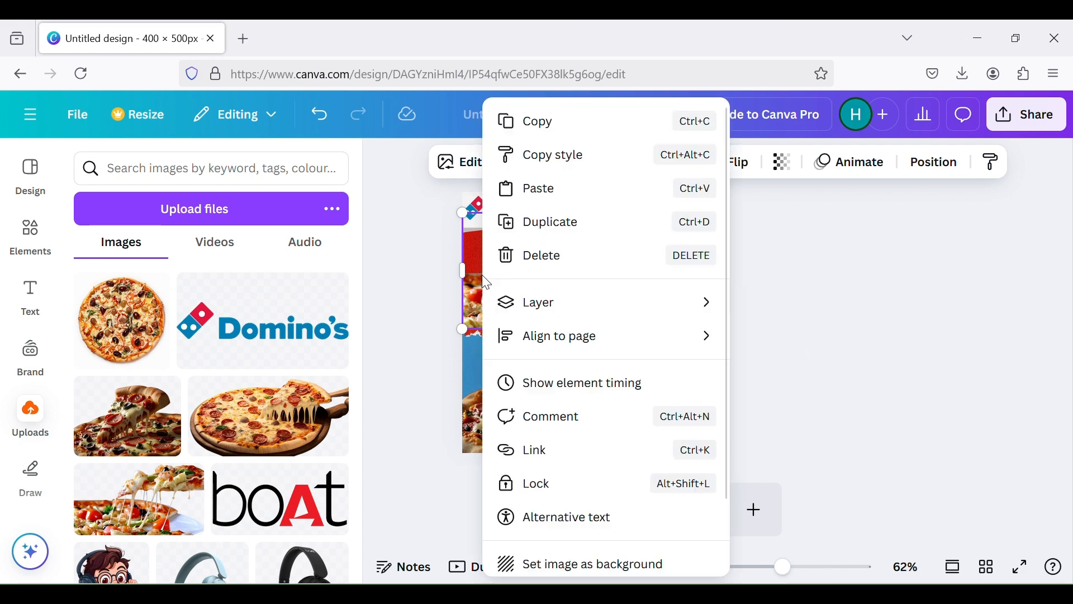
mouse_move(599, 296)
click(799, 371)
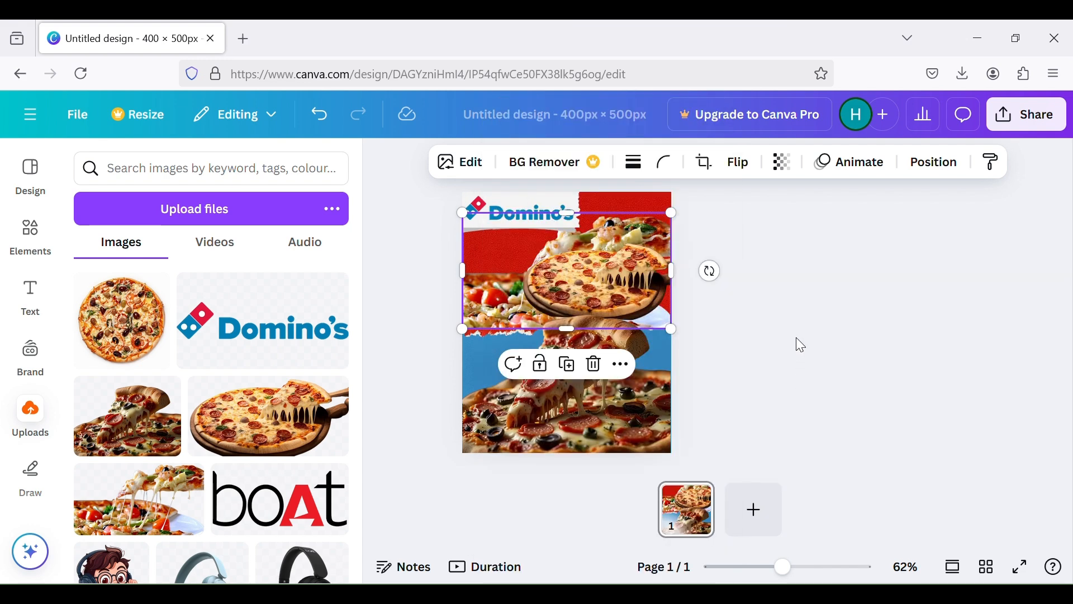
Set the lifted-slices pizza image's transparency to 20 so it blends into the red paper
click(783, 162)
drag(791, 235, 728, 235)
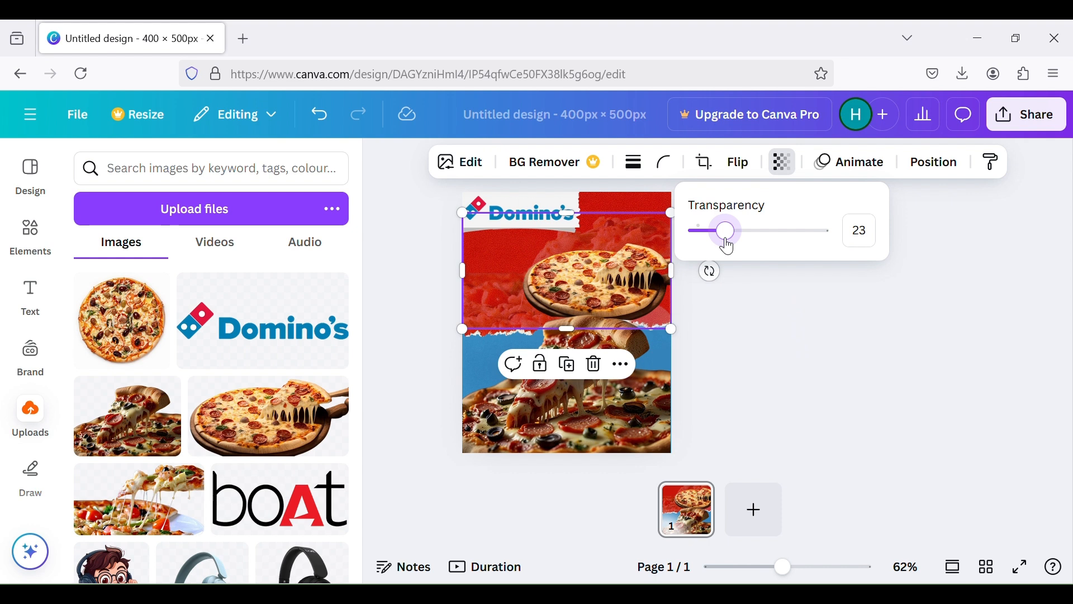
drag(732, 249, 726, 251)
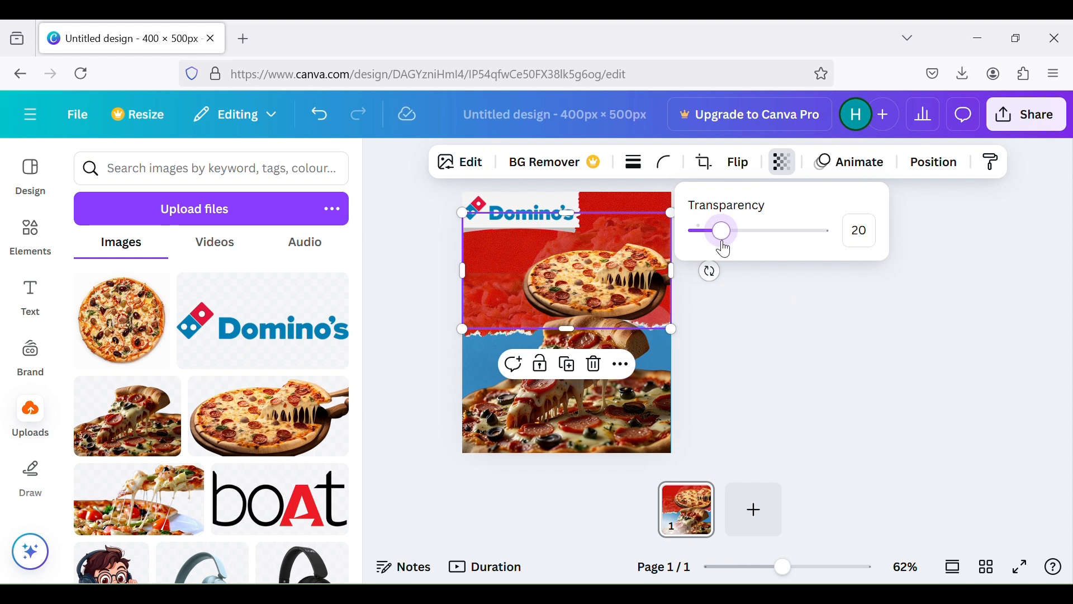
click(761, 341)
click(848, 436)
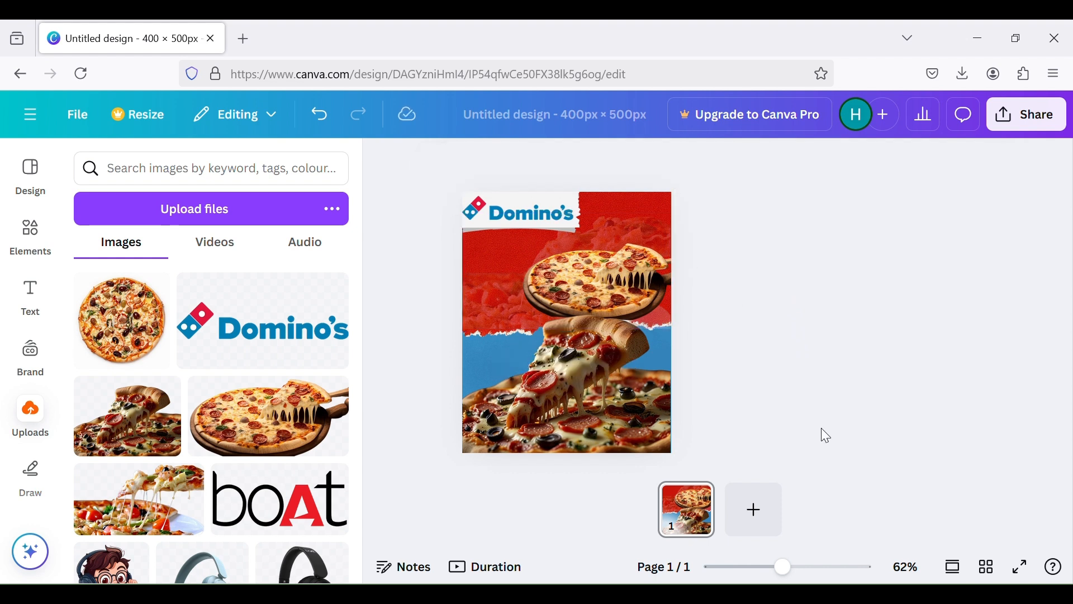
Add the uploaded round pizza image and scale it to about three quarters of the page width in the page's lower-left corner
click(165, 339)
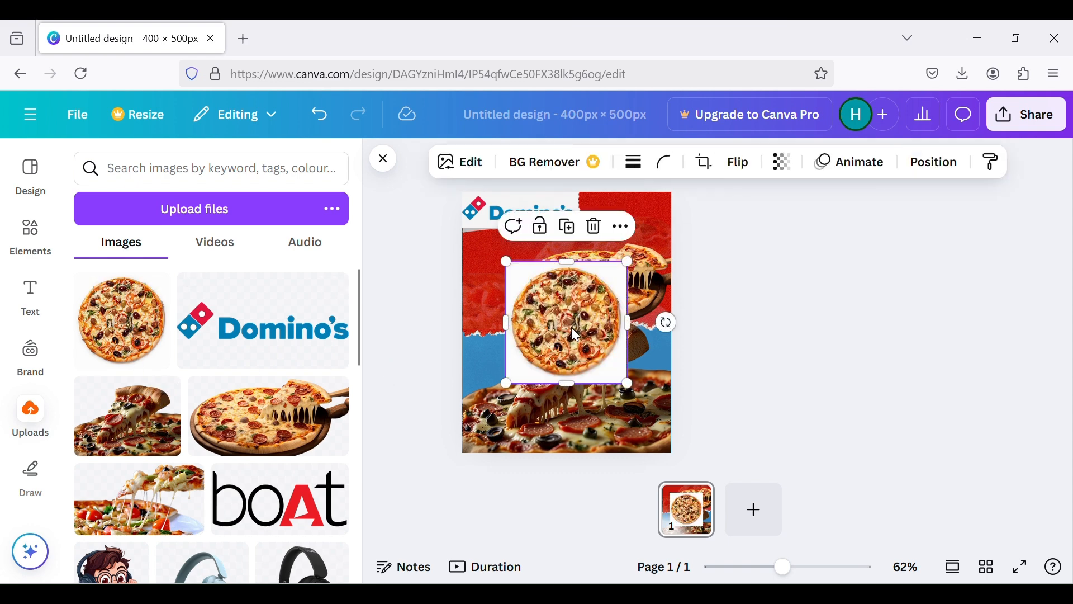
drag(506, 385, 473, 456)
drag(629, 434, 678, 455)
drag(617, 411, 620, 411)
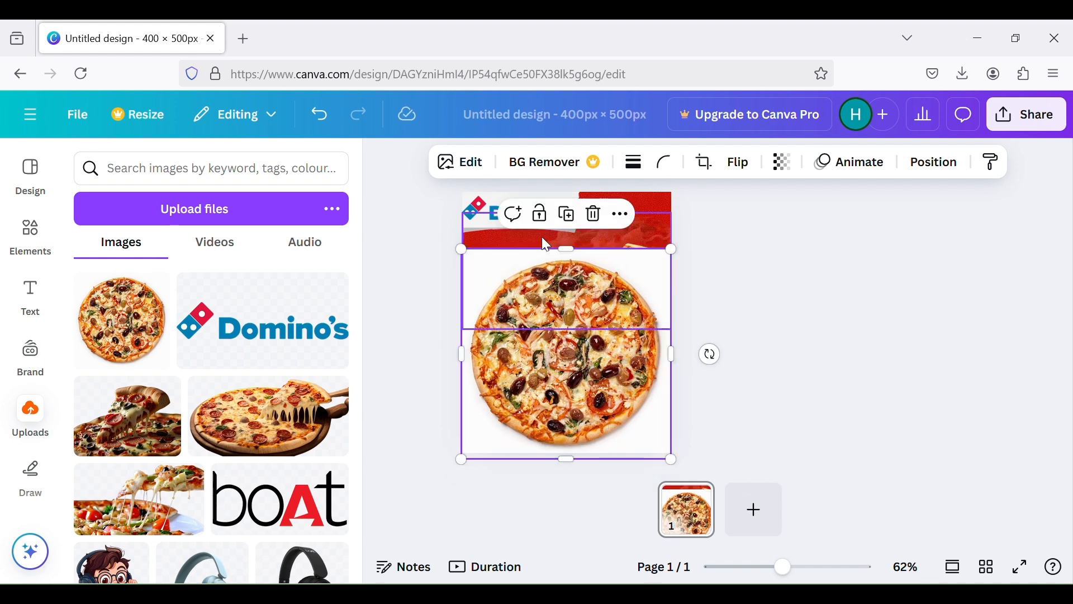
drag(670, 250, 624, 298)
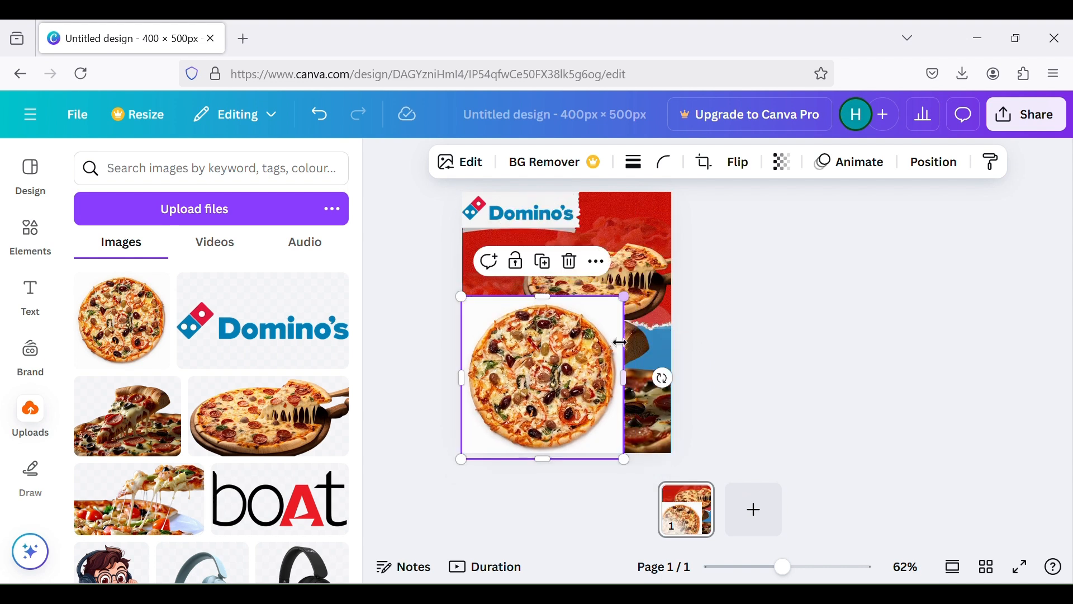
Extend the round pizza image's edges to span the full page width and align it flush with the page's lower edge
drag(604, 369, 673, 376)
drag(473, 372, 462, 372)
drag(567, 290, 566, 270)
drag(579, 340, 579, 335)
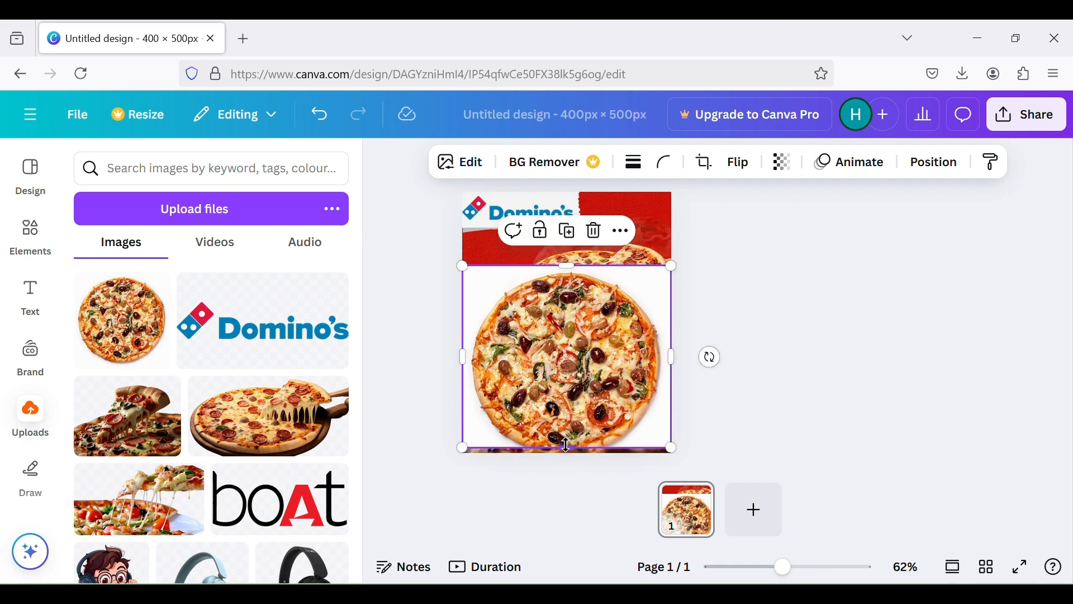
drag(567, 446, 567, 461)
drag(574, 373, 575, 365)
Send the round pizza image backward two levels so it lies behind the pizza slice and the whole pizza images
right_click(582, 367)
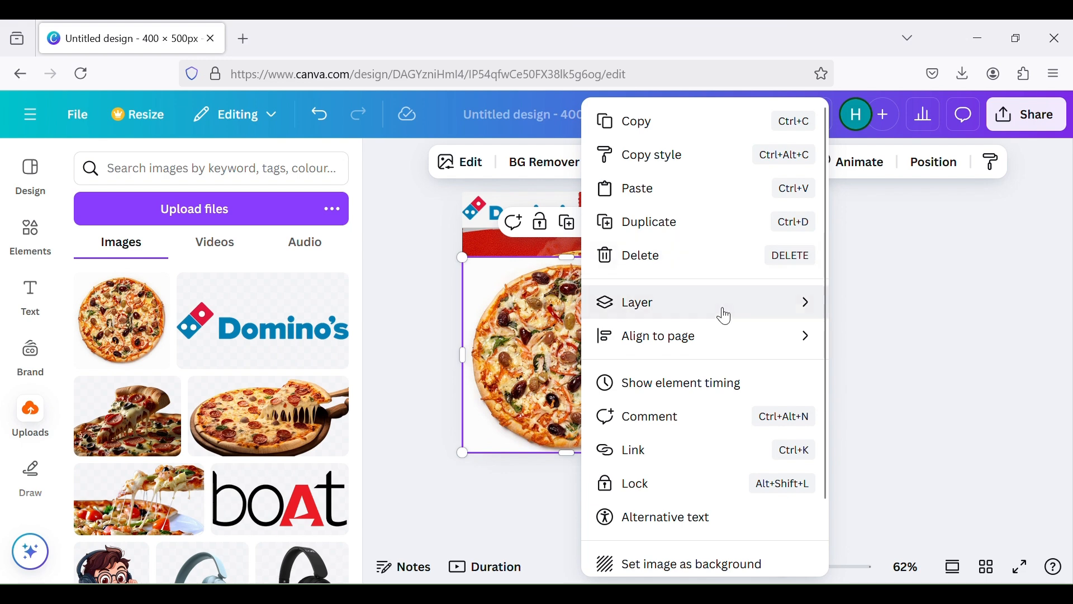
mouse_move(613, 308)
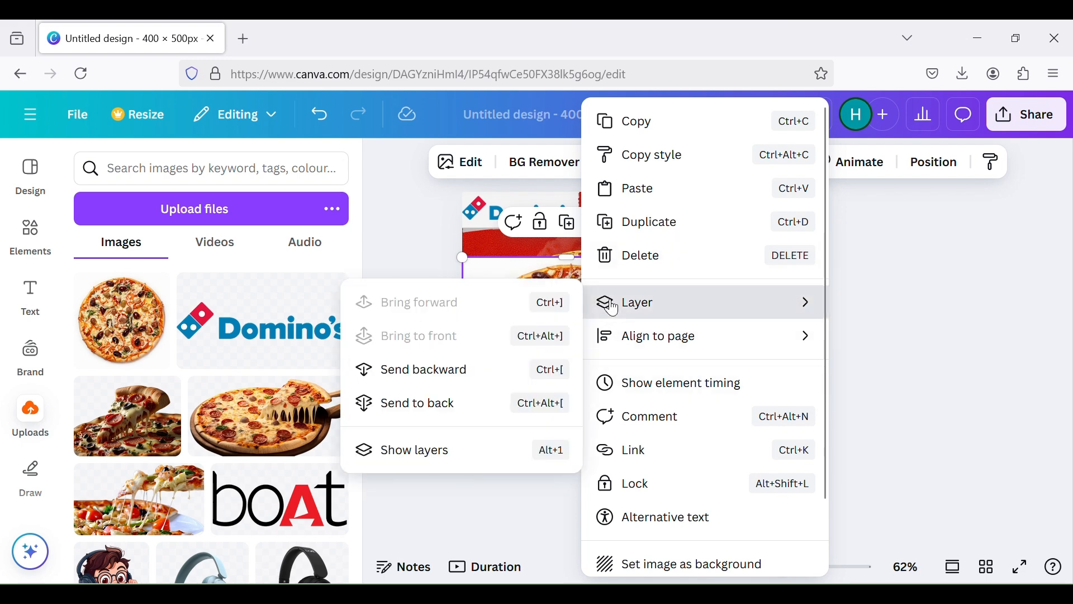
click(490, 366)
right_click(639, 274)
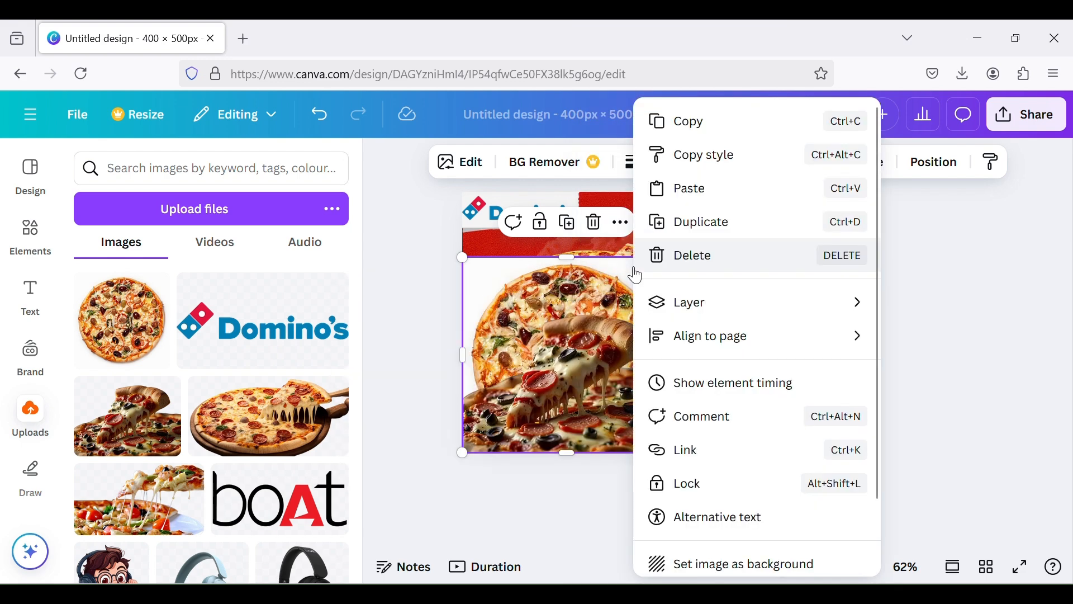
mouse_move(652, 302)
click(550, 369)
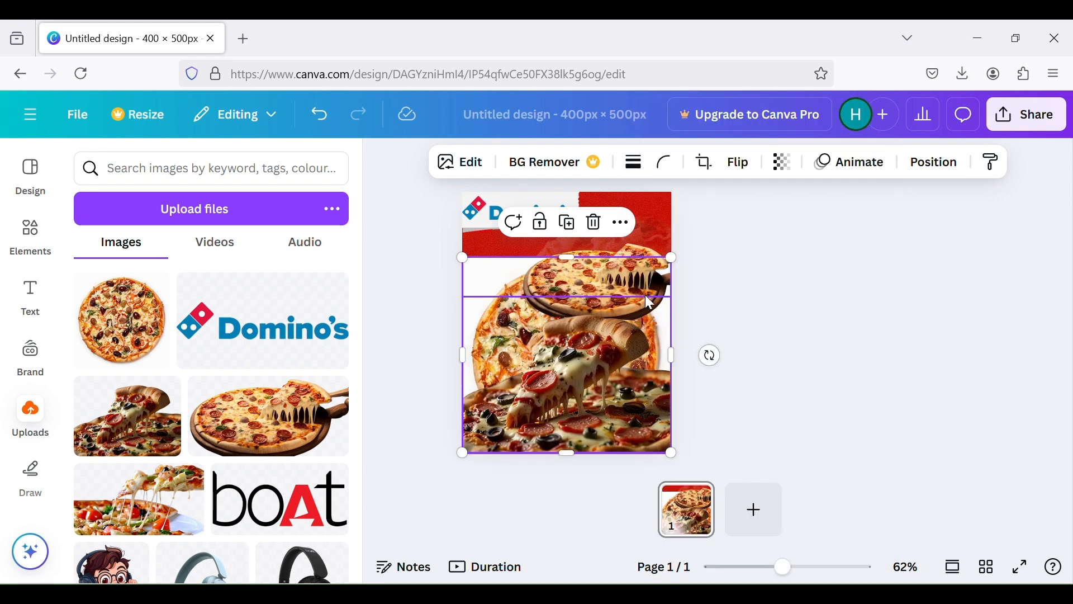
click(792, 148)
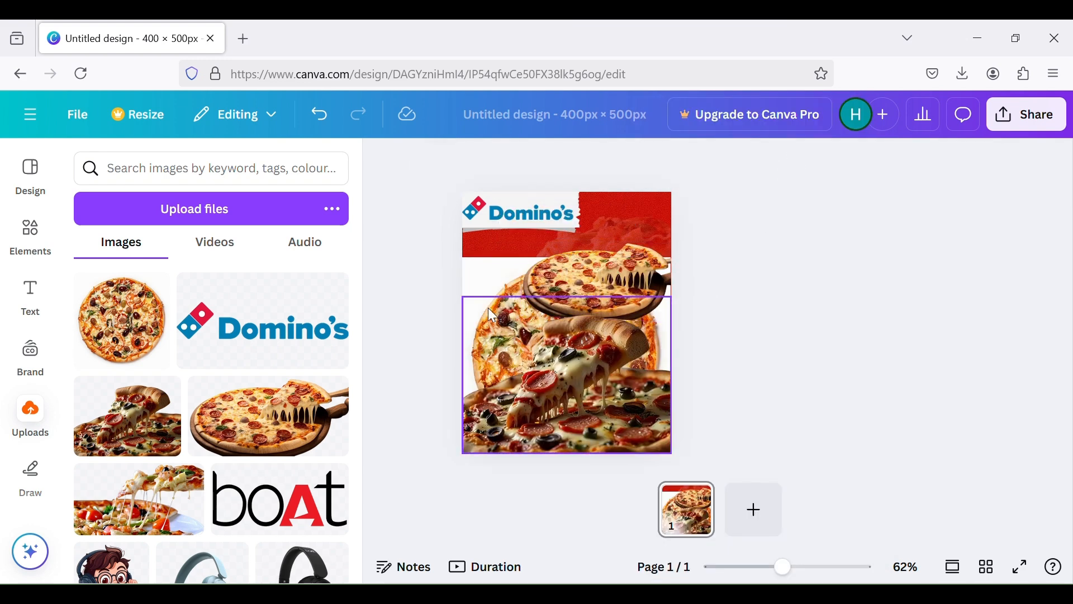
Set the round pizza image's transparency to 12 so it fades into the torn paper background
click(479, 287)
click(782, 162)
drag(744, 234, 715, 246)
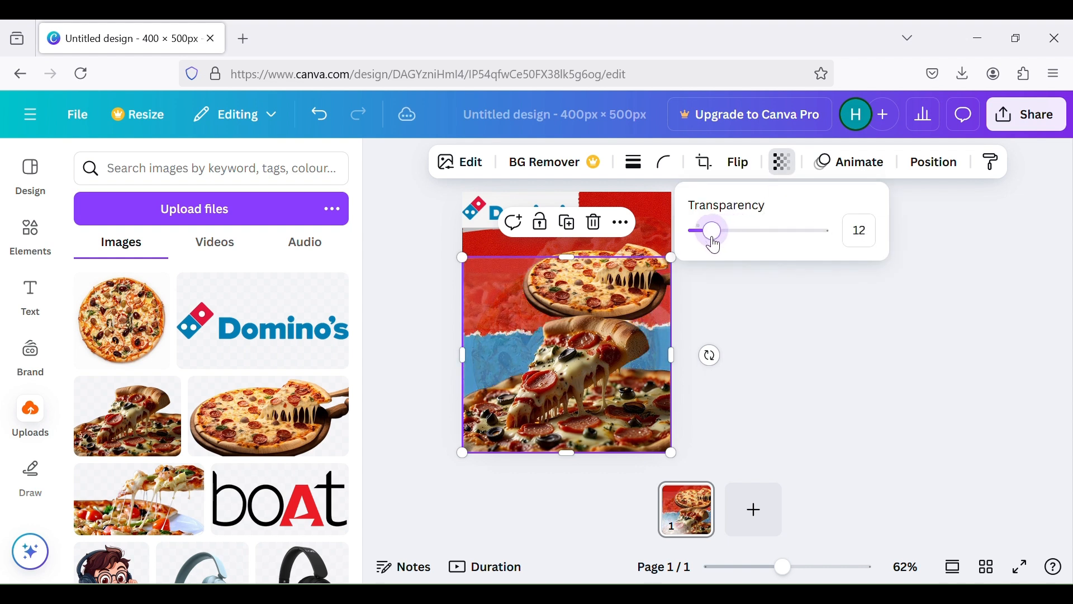
click(859, 332)
click(891, 396)
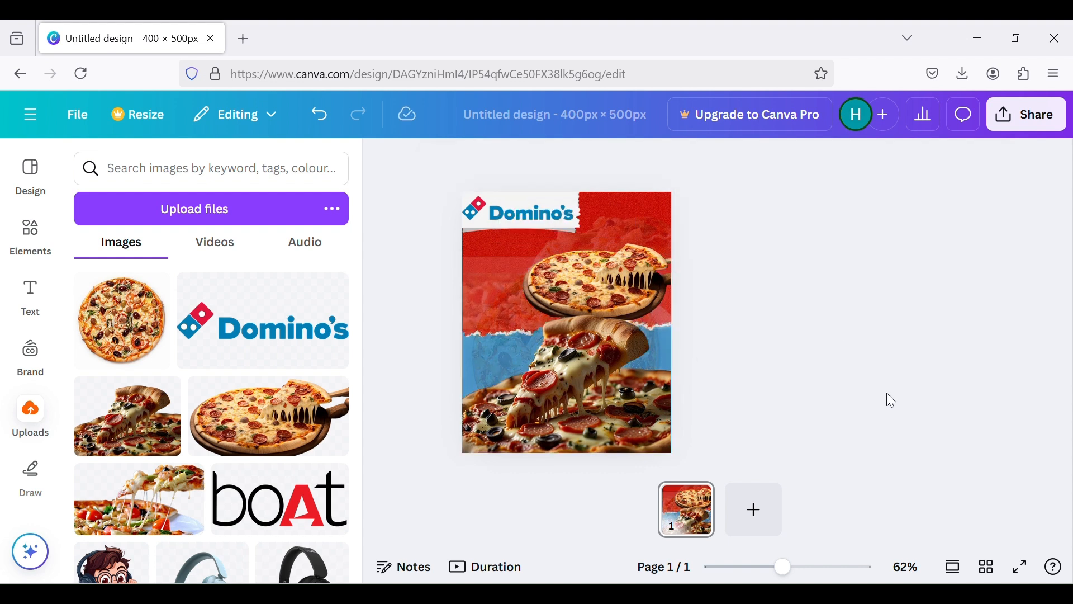
click(492, 321)
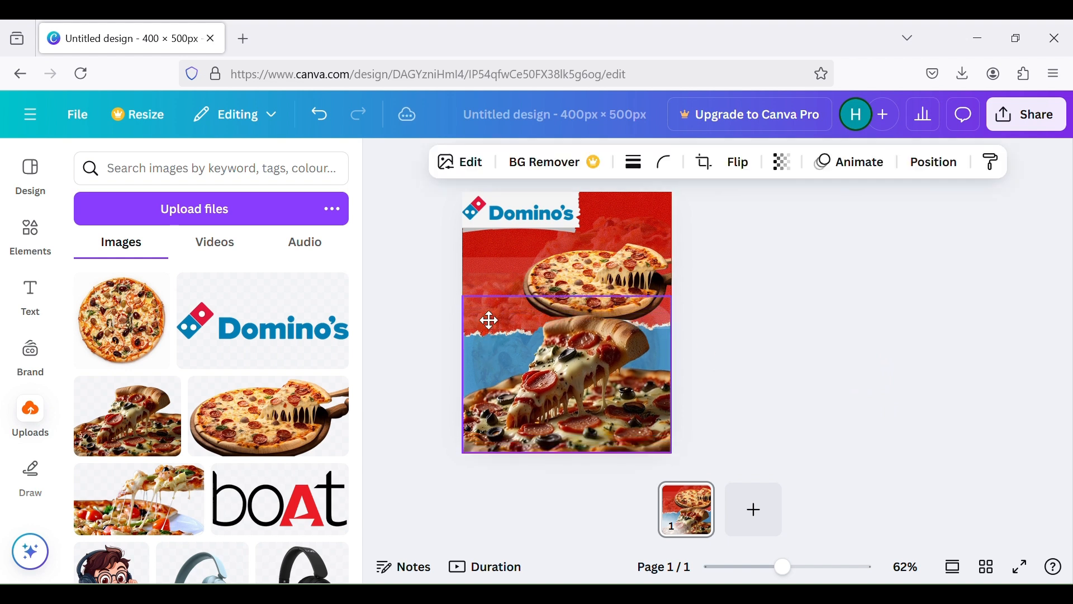
click(825, 370)
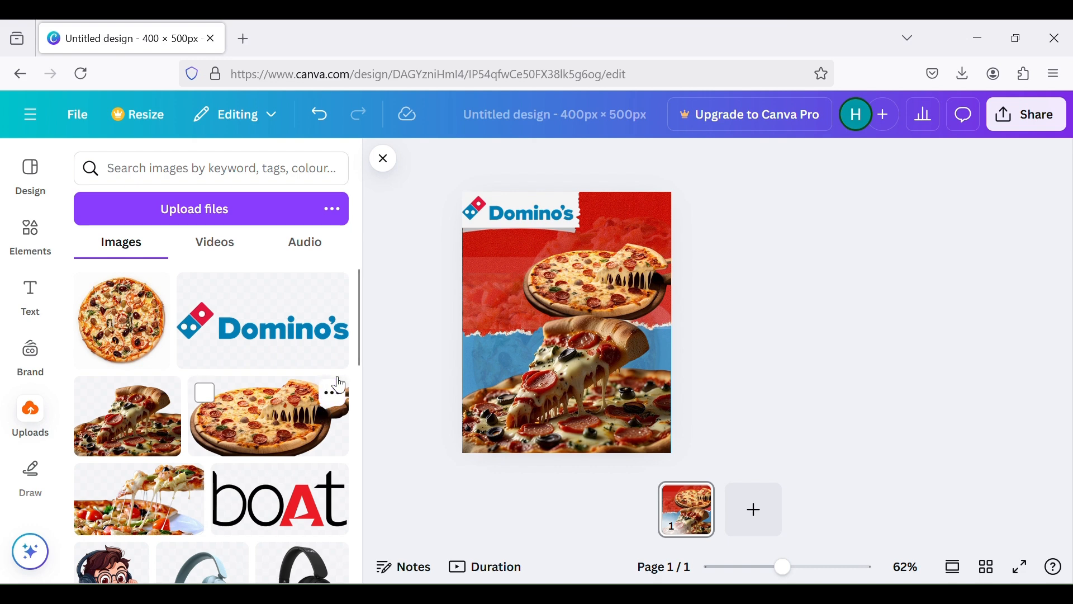
Add the recently used "win WIN" font combination to the page and delete its lower "WIN" line
click(30, 290)
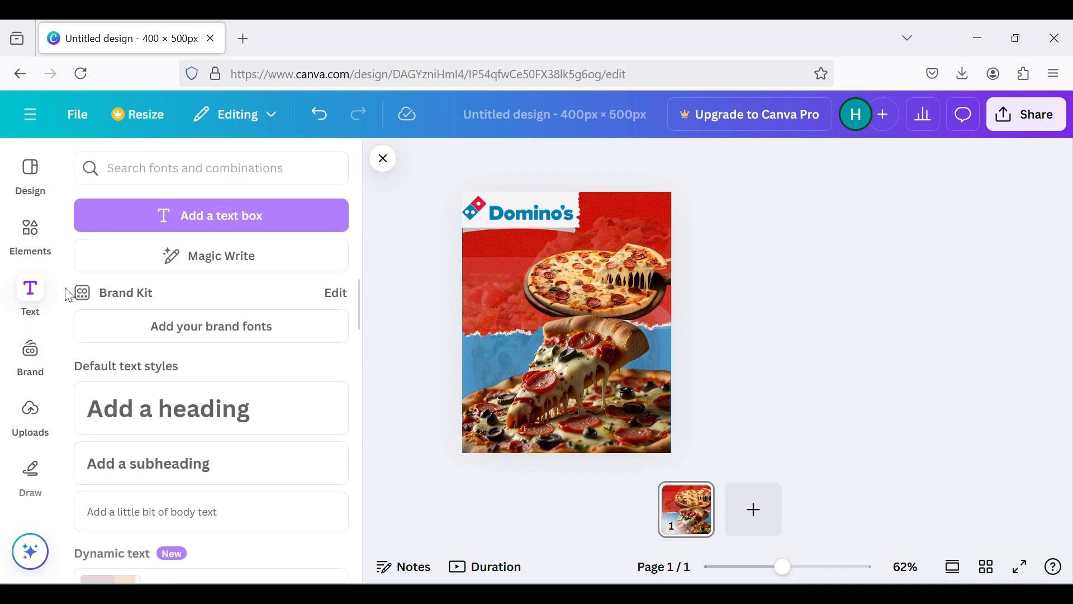
scroll(141, 313, down, 3)
scroll(141, 323, down, 4)
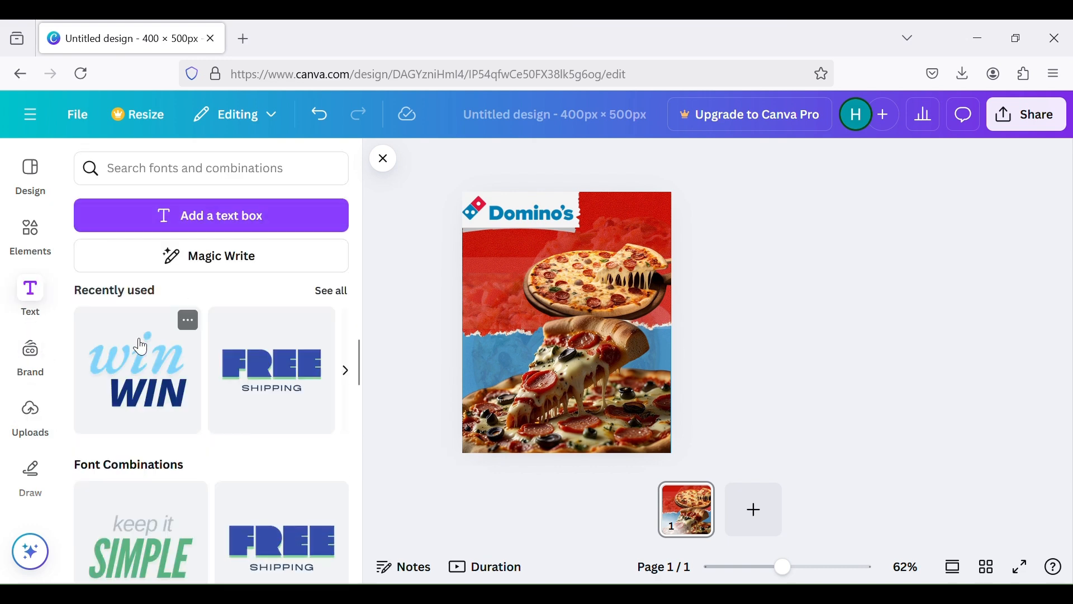
click(140, 343)
double_click(569, 350)
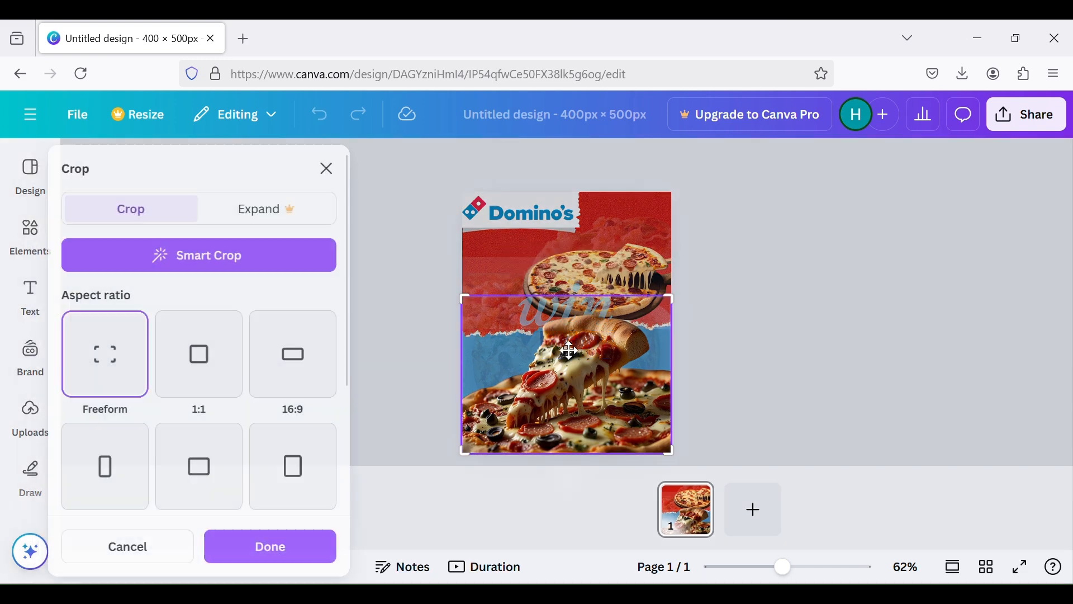
click(573, 313)
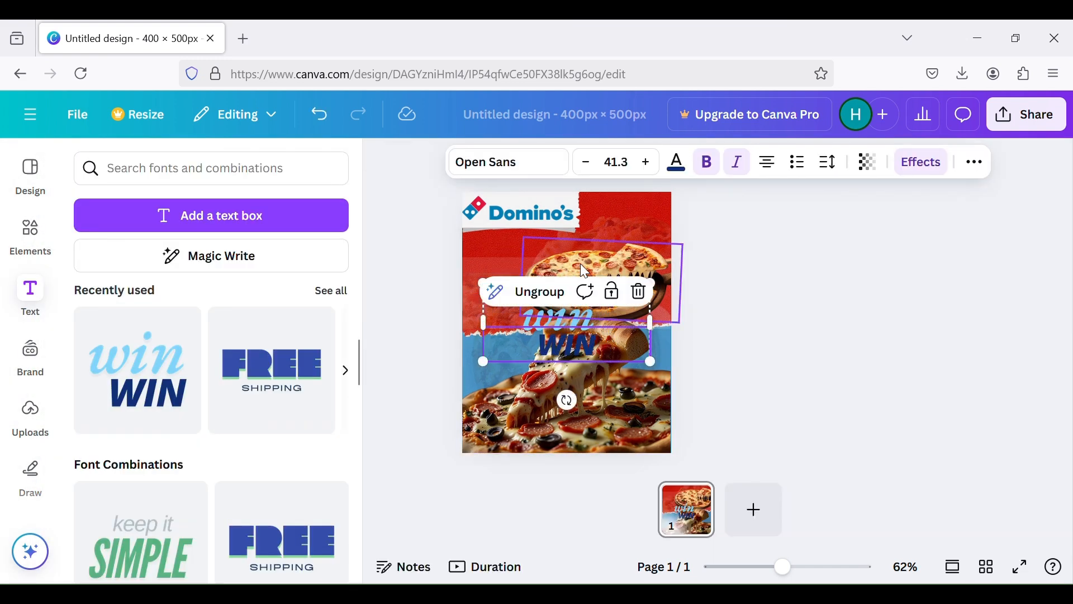
click(639, 292)
Replace the remaining "win" text with "Buy 1 Get 1 Free"
double_click(590, 322)
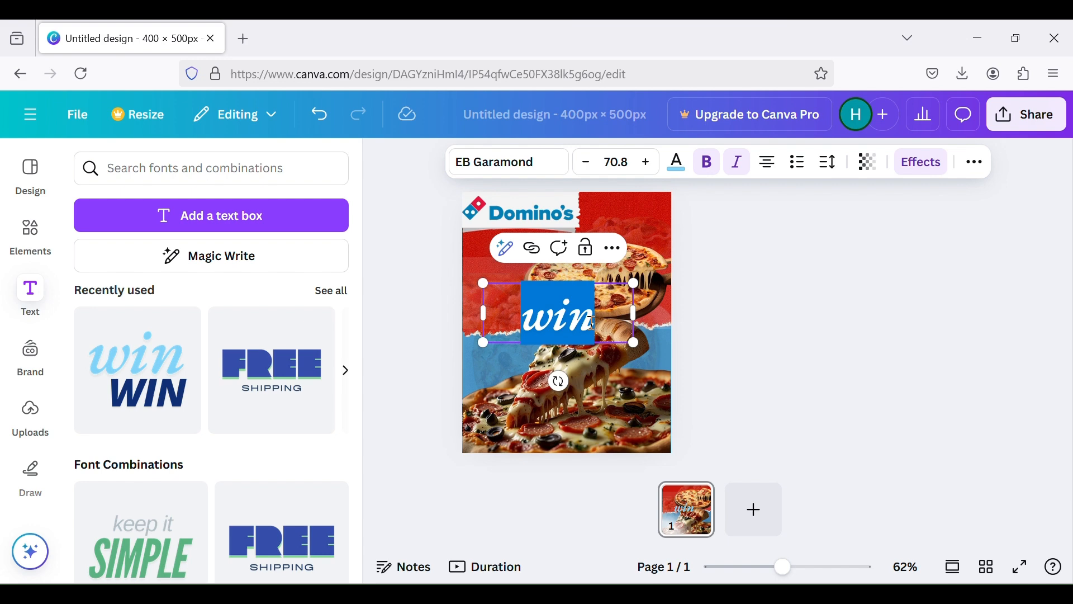
text(Buy 1 Get 1 Free)
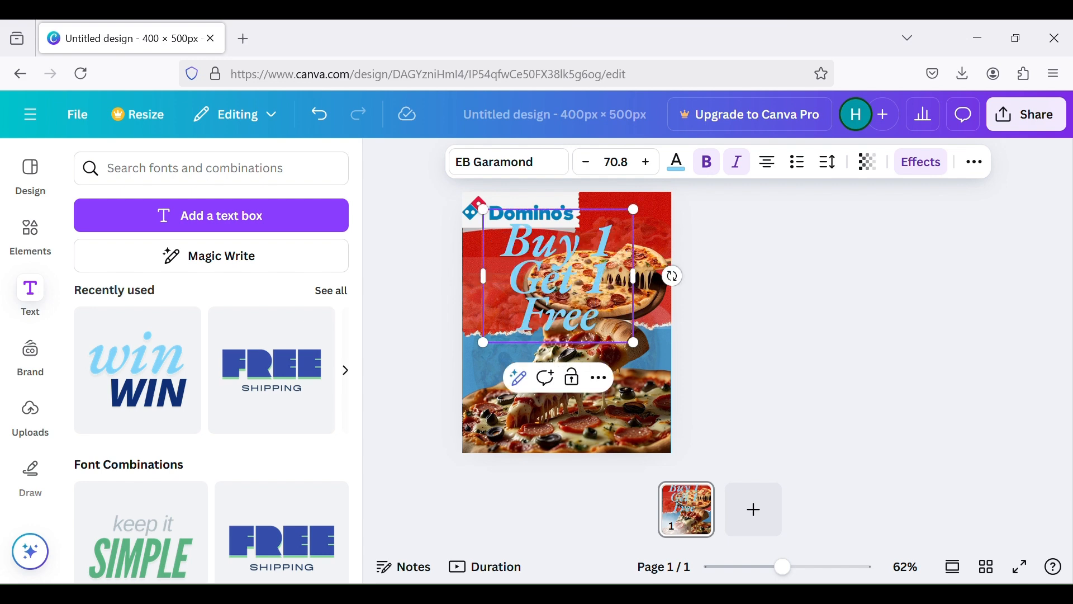
click(913, 311)
Scale the "Buy 1 Get 1 Free" text to a font size of about 49.2 and place it in the page's lower-right corner
drag(556, 307, 599, 424)
drag(675, 329, 646, 351)
drag(595, 398, 621, 386)
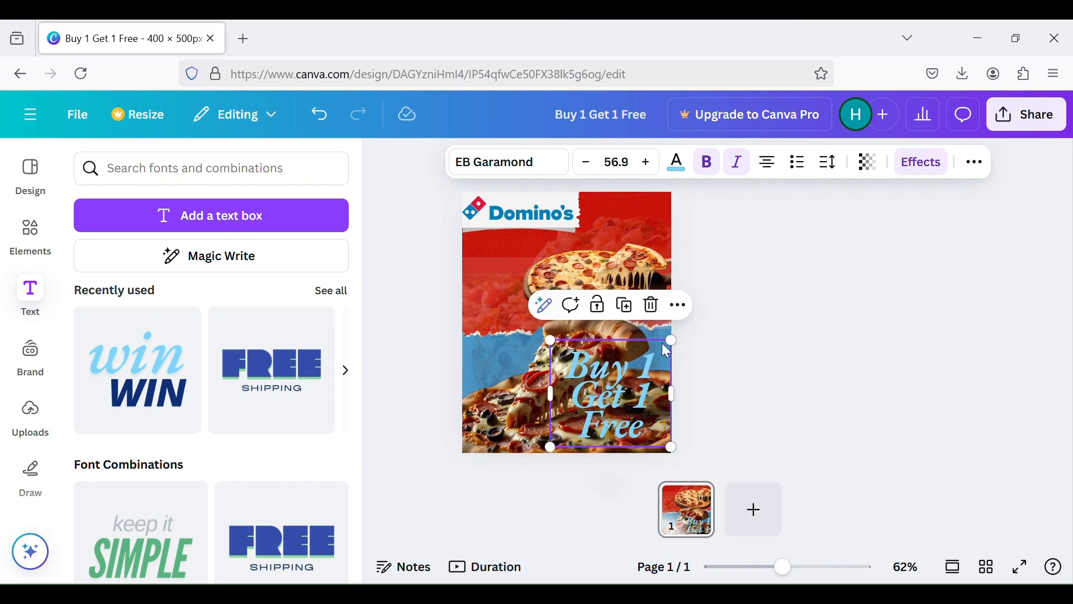
drag(671, 336, 652, 357)
drag(609, 389, 624, 395)
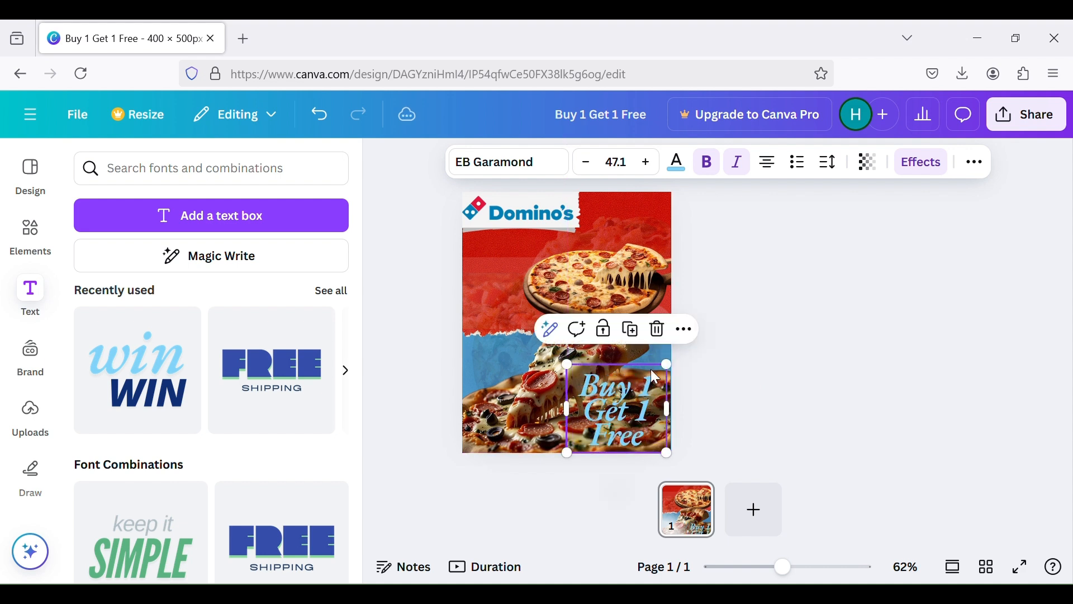
click(664, 362)
click(665, 363)
drag(665, 363, 671, 360)
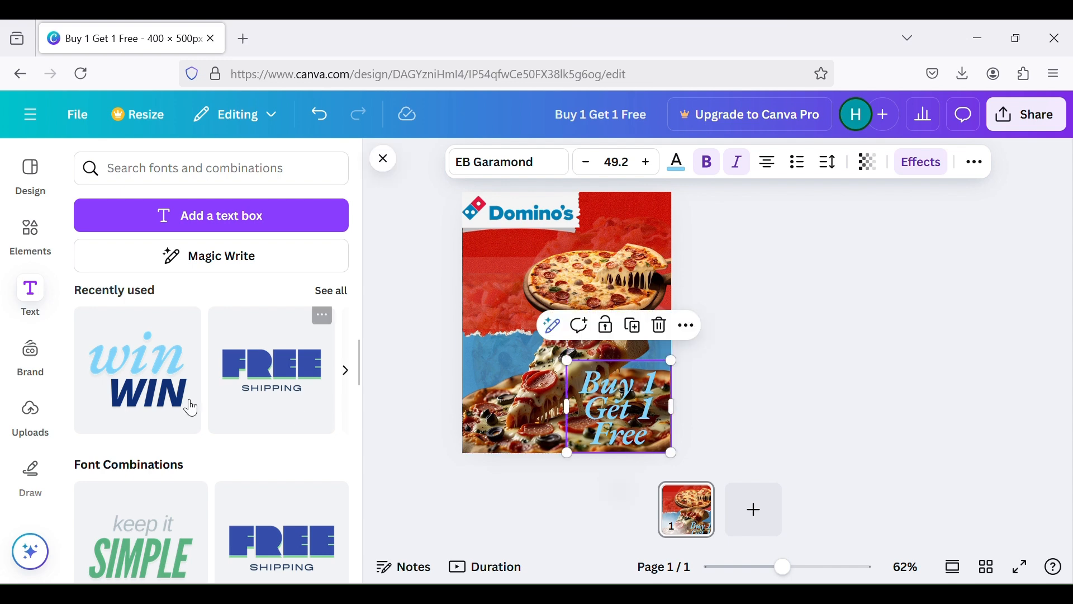
Try to recolour the "Buy 1 Get 1 Free" text from light blue to a pale yellow custom colour
click(39, 247)
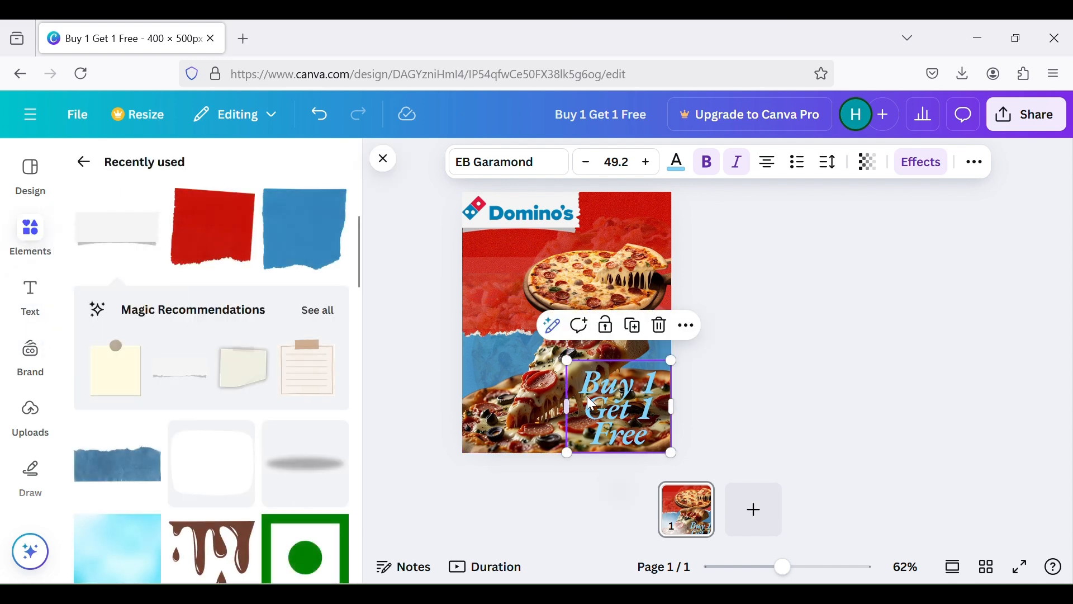
click(677, 163)
scroll(139, 443, down, 3)
scroll(187, 451, up, 3)
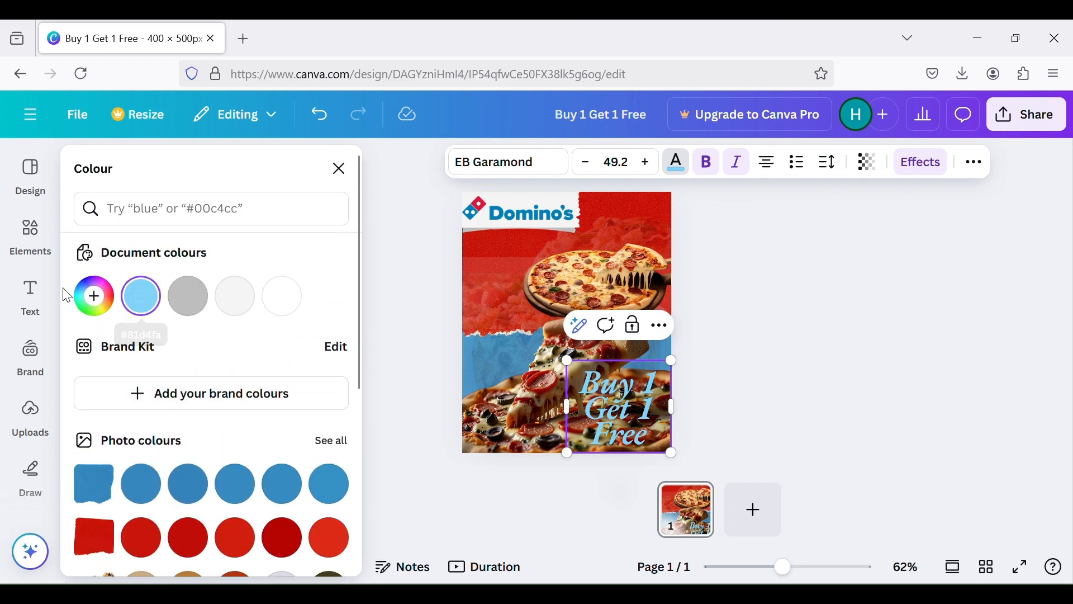
click(95, 309)
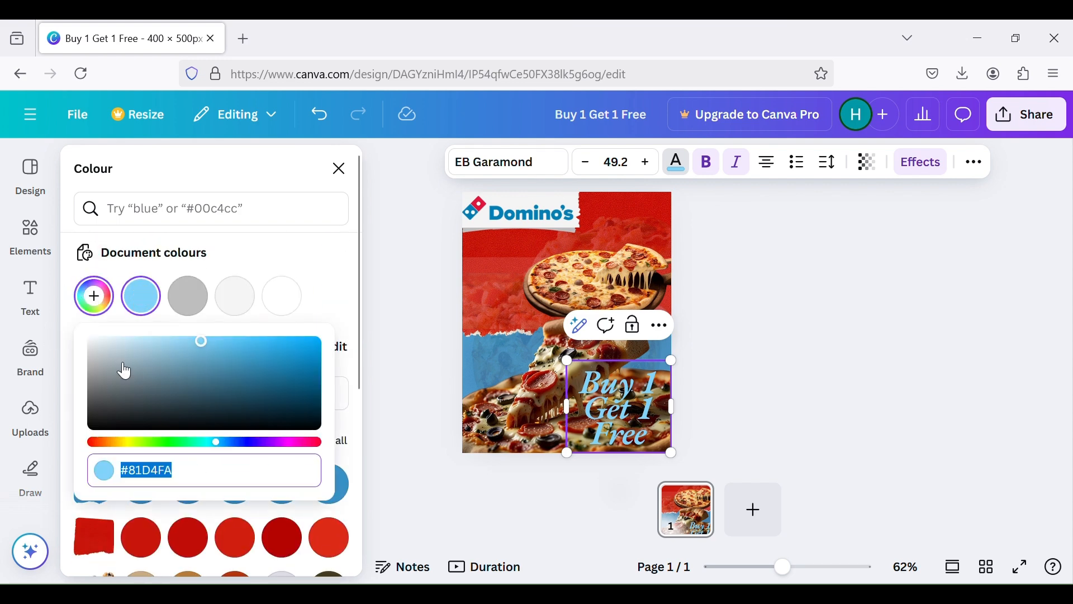
click(177, 442)
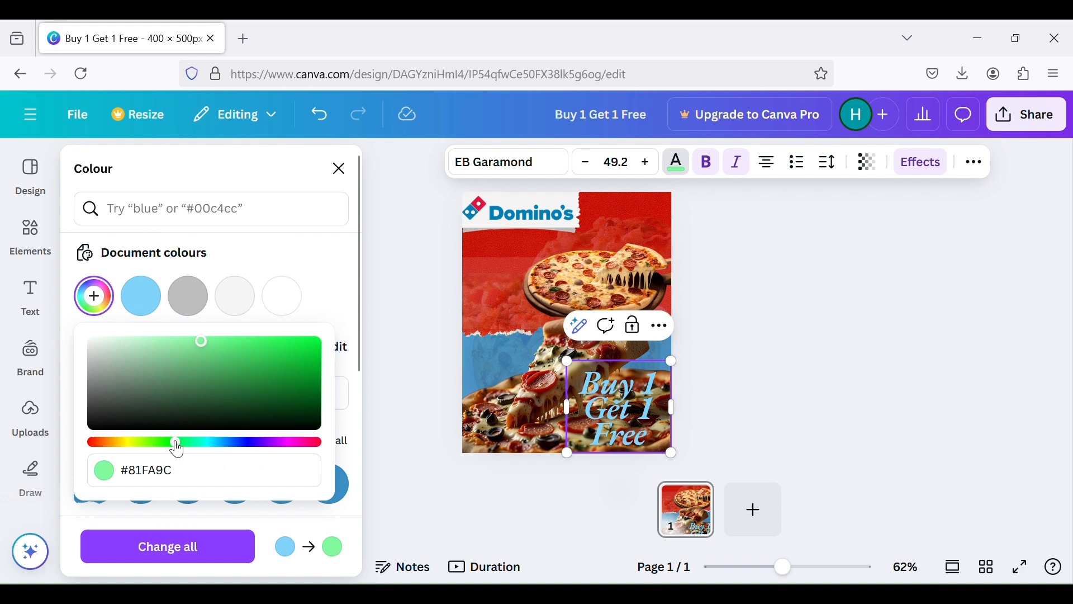
click(167, 443)
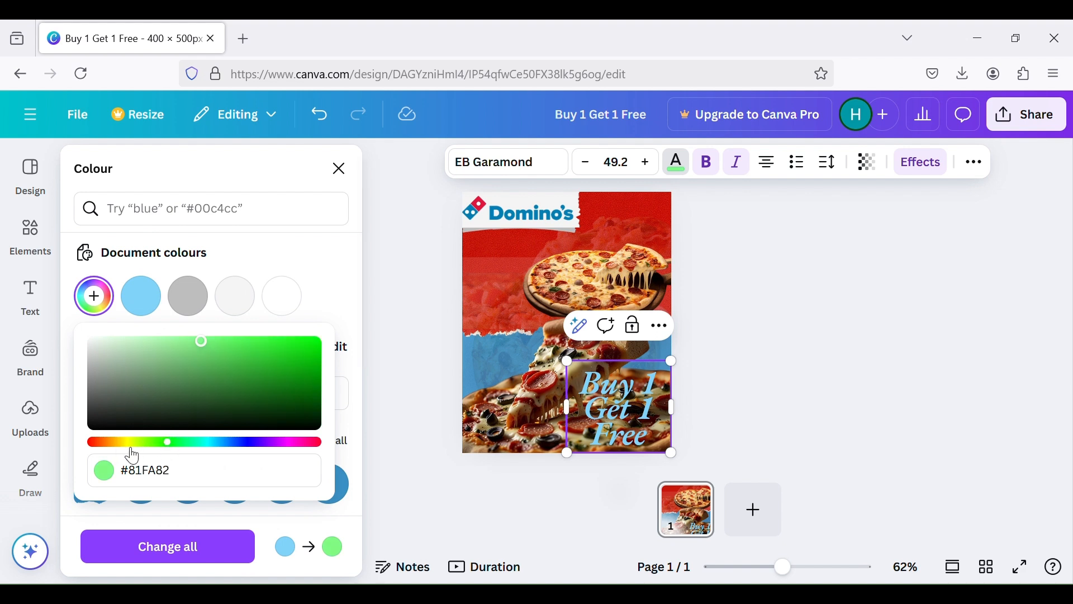
click(130, 442)
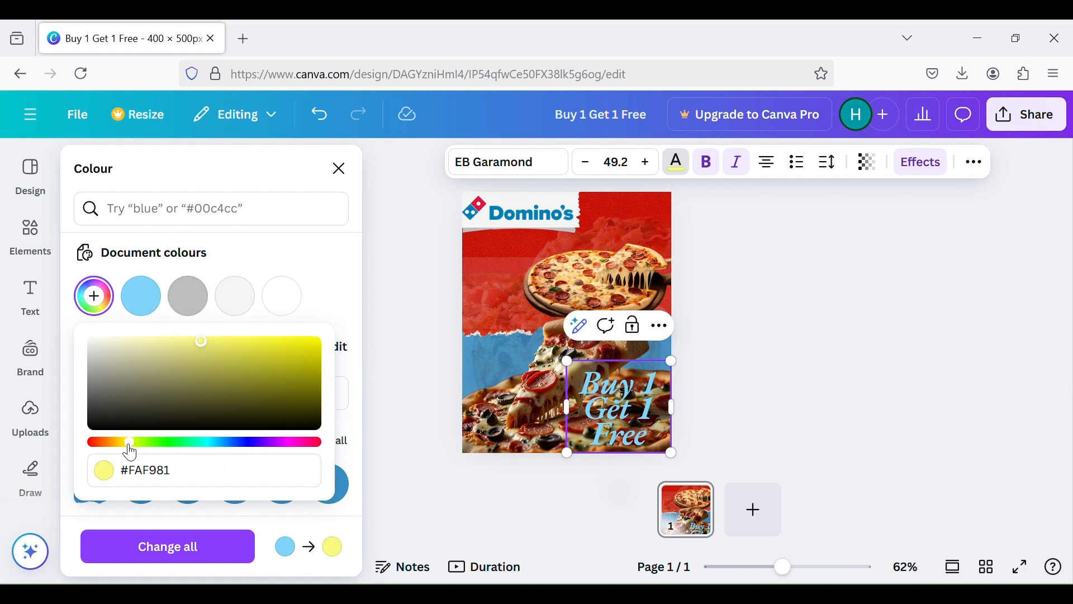
click(124, 442)
click(602, 387)
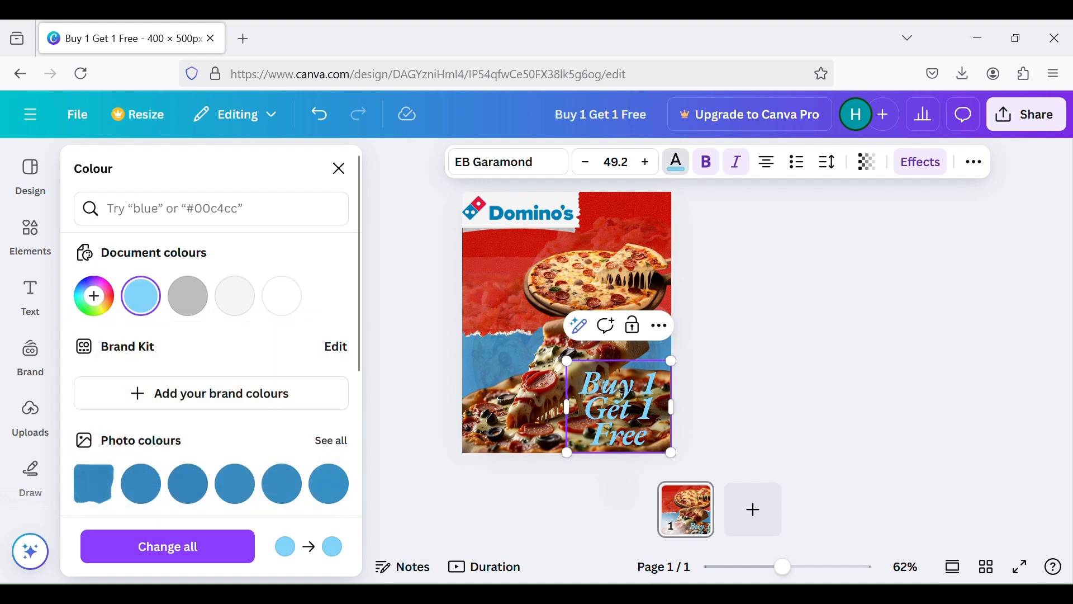
Recolour the entire "Buy 1 Get 1 Free" text with the custom yellow #FFED4D
double_click(603, 386)
triple_click(605, 373)
click(94, 296)
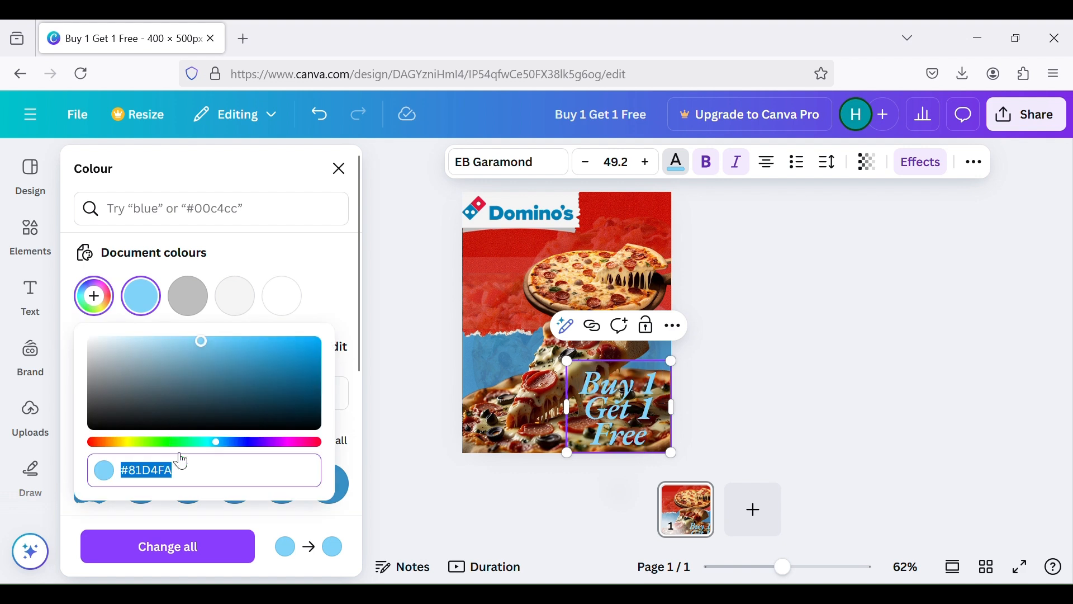
drag(218, 444, 129, 458)
drag(197, 346, 250, 333)
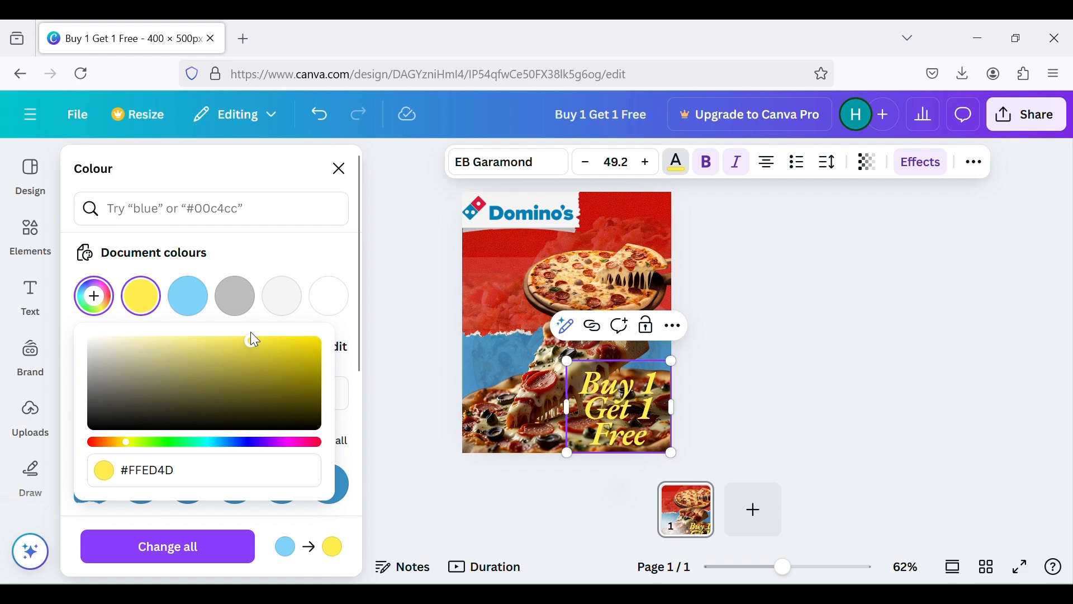
click(833, 363)
Shift the yellow "Buy 1 Get 1 Free" text slightly further into the poster's lower-right corner
double_click(647, 406)
key(Escape)
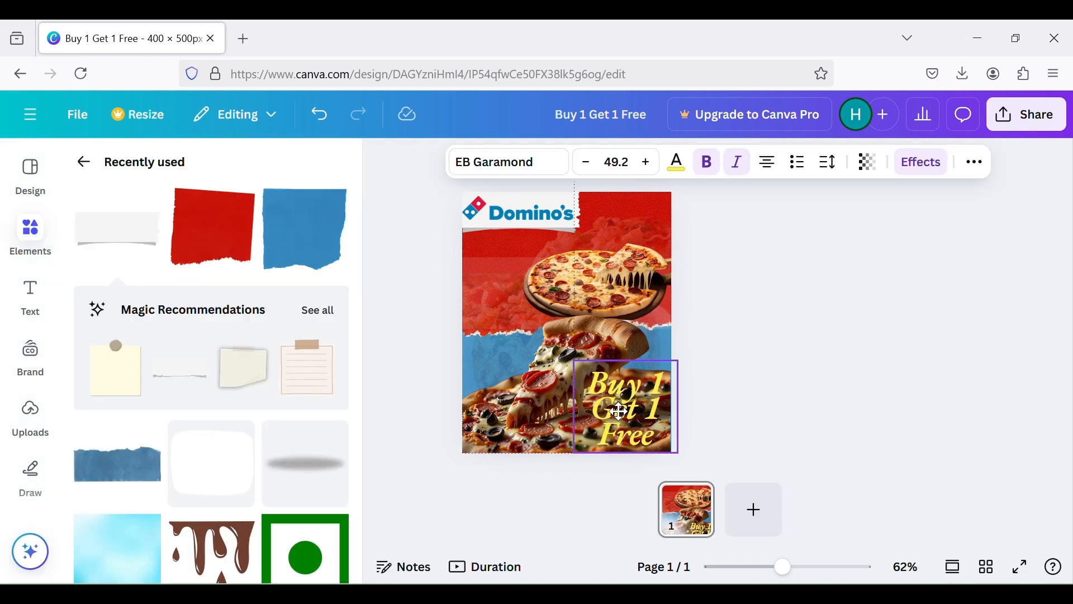
click(748, 435)
drag(609, 400, 614, 405)
click(753, 388)
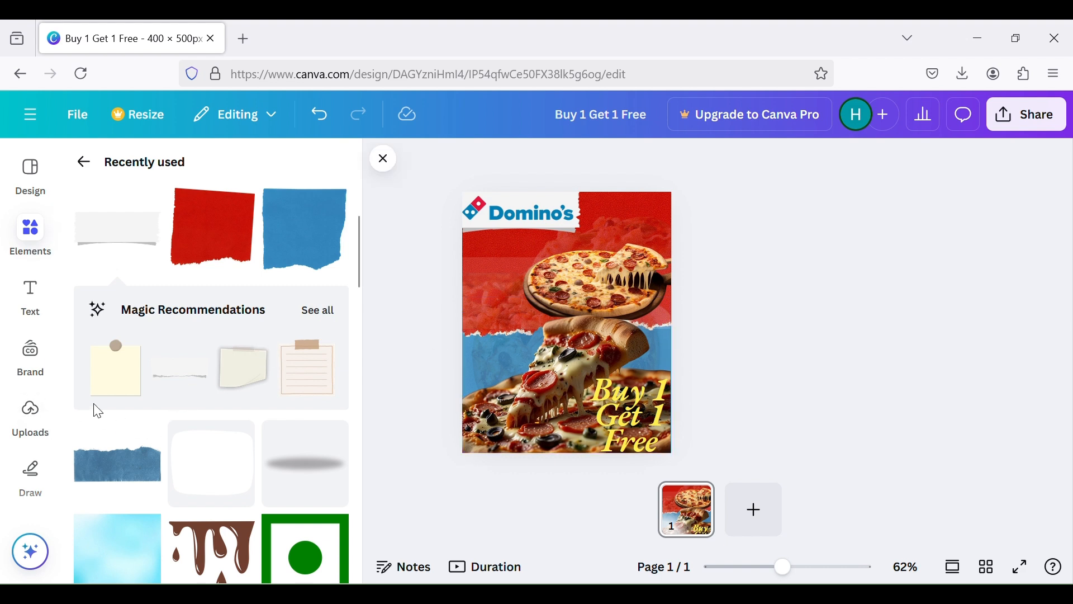
Add the recently used magenta bar at the poster's left edge over the blue paper and recolour it with the document's yellow
scroll(105, 270, up, 2)
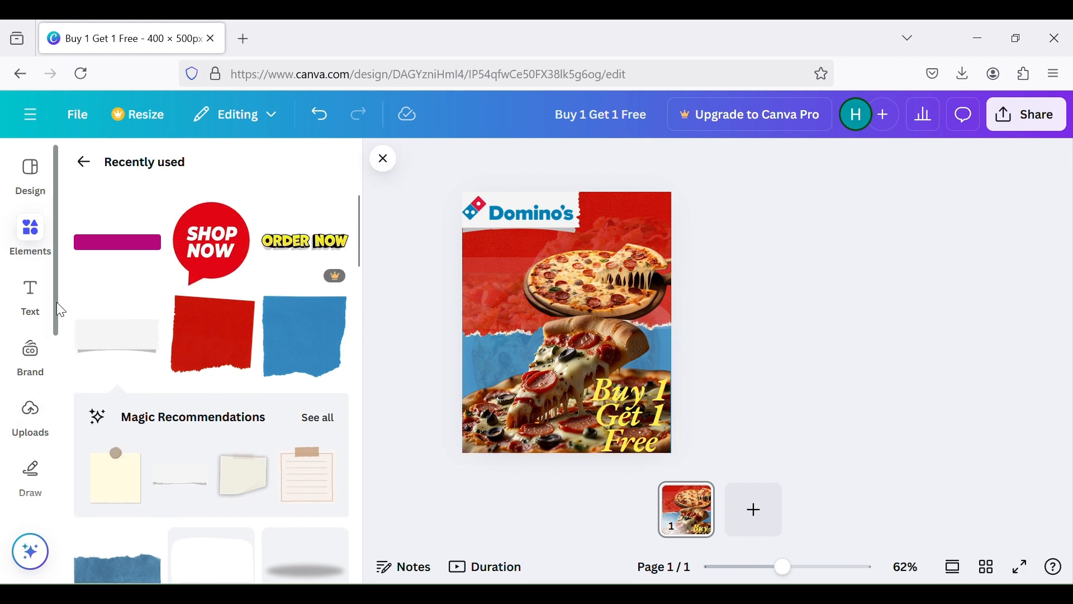
click(139, 246)
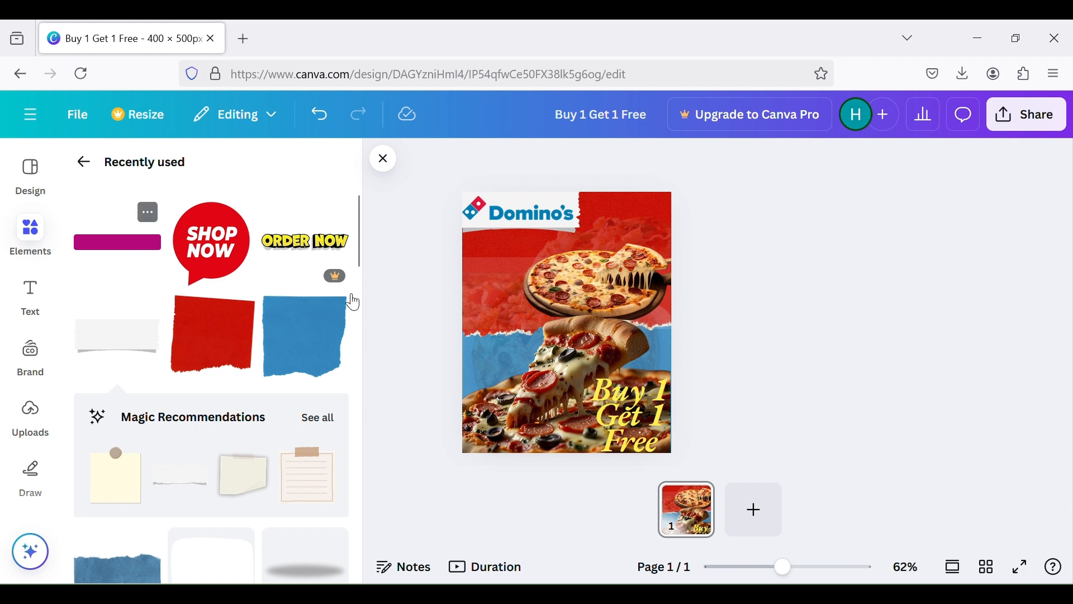
drag(567, 327, 482, 341)
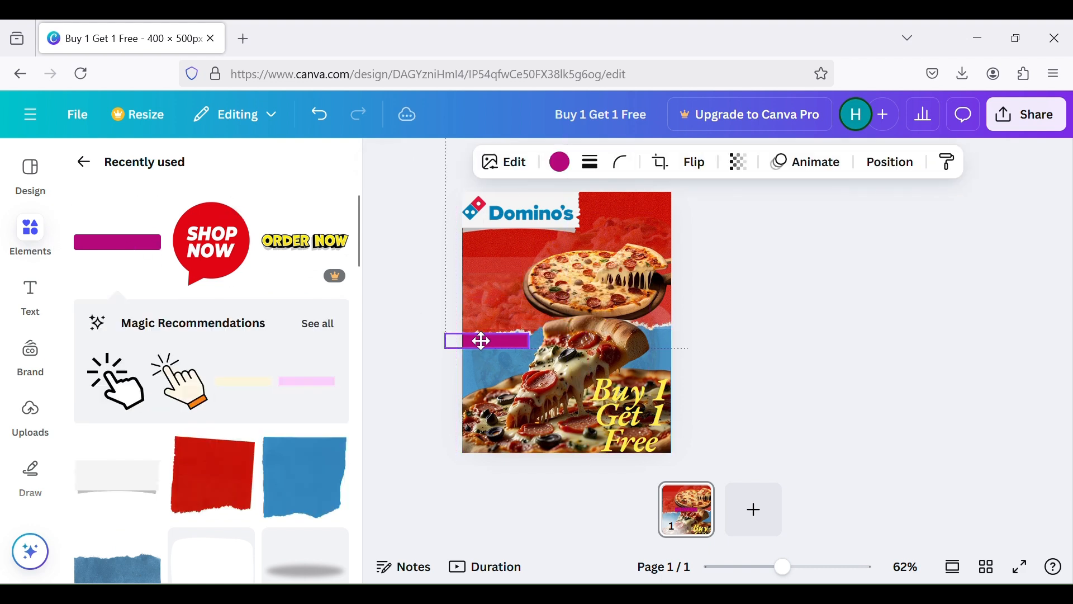
click(560, 162)
click(280, 299)
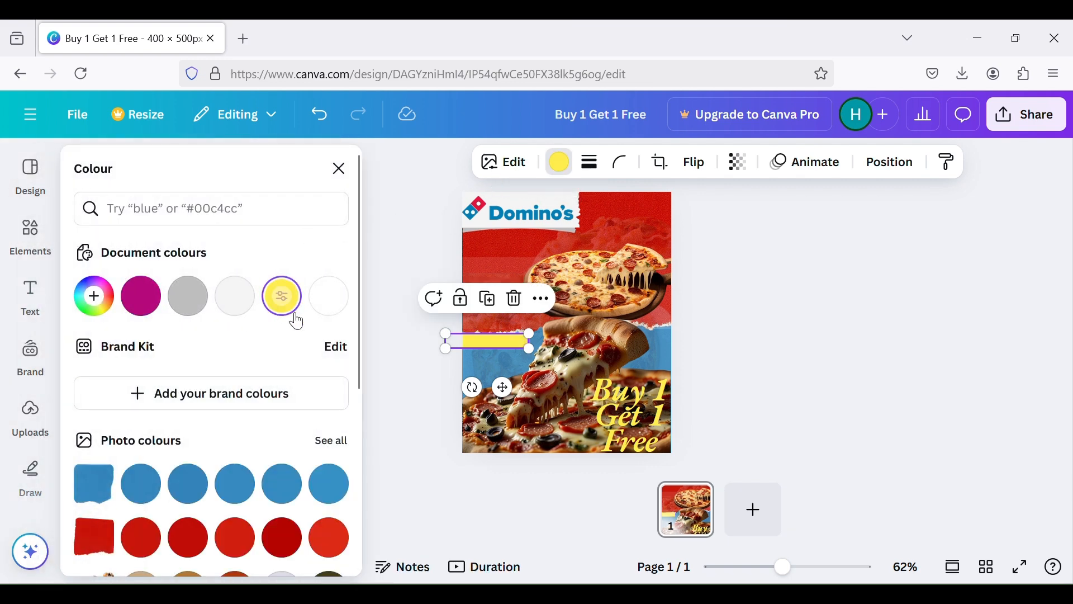
Enlarge the yellow bar and position it partly off the poster's left edge, beside the pizza slice
drag(529, 348, 545, 351)
drag(446, 330, 393, 299)
drag(492, 368, 507, 364)
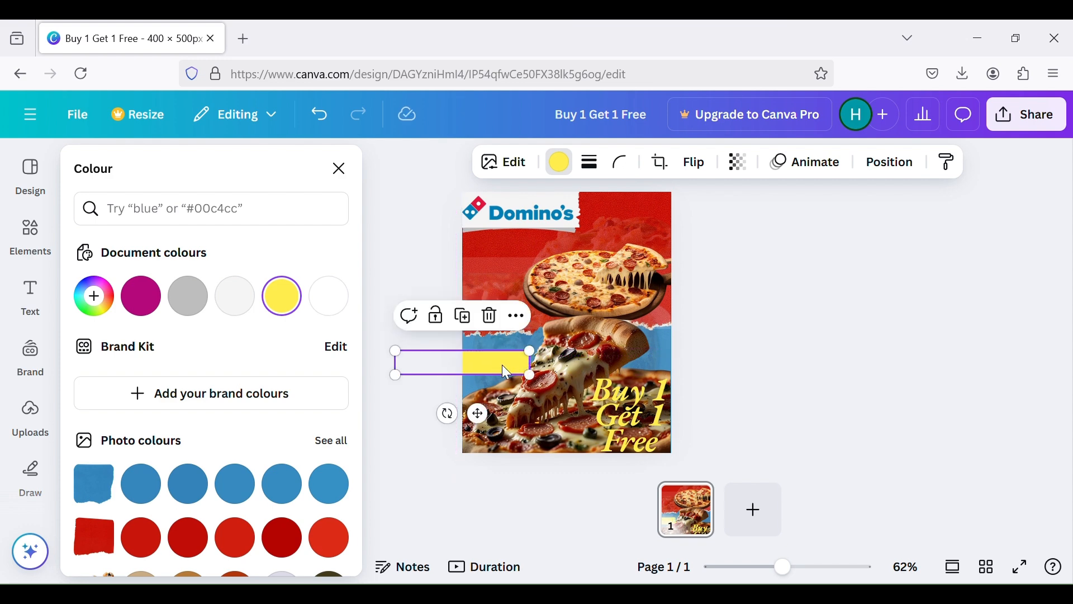
Try moving the yellow bar down in the layer order and undo the change
right_click(502, 366)
mouse_move(625, 308)
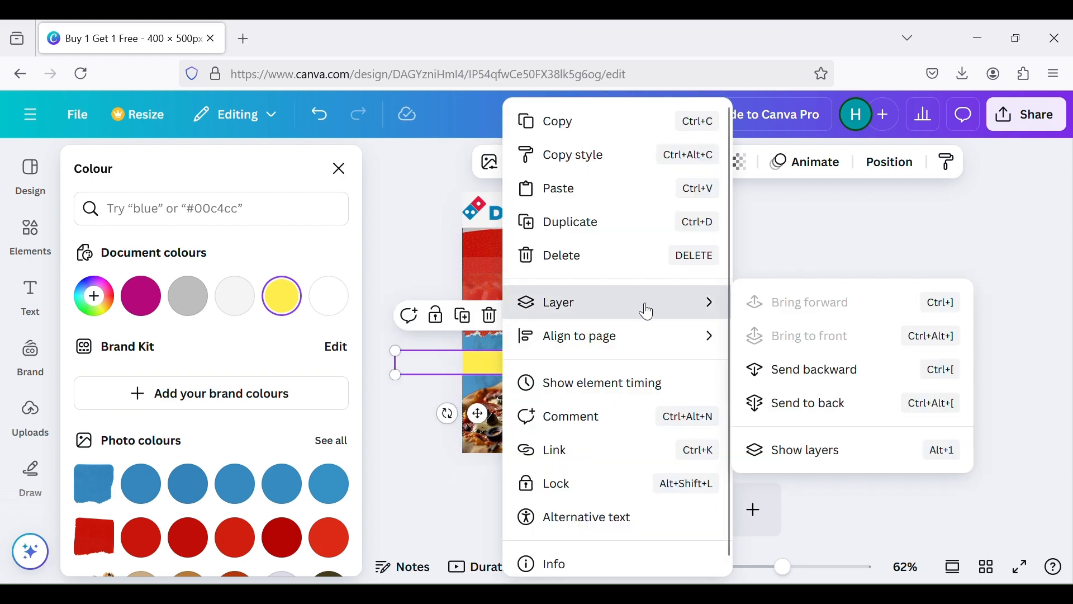
click(840, 386)
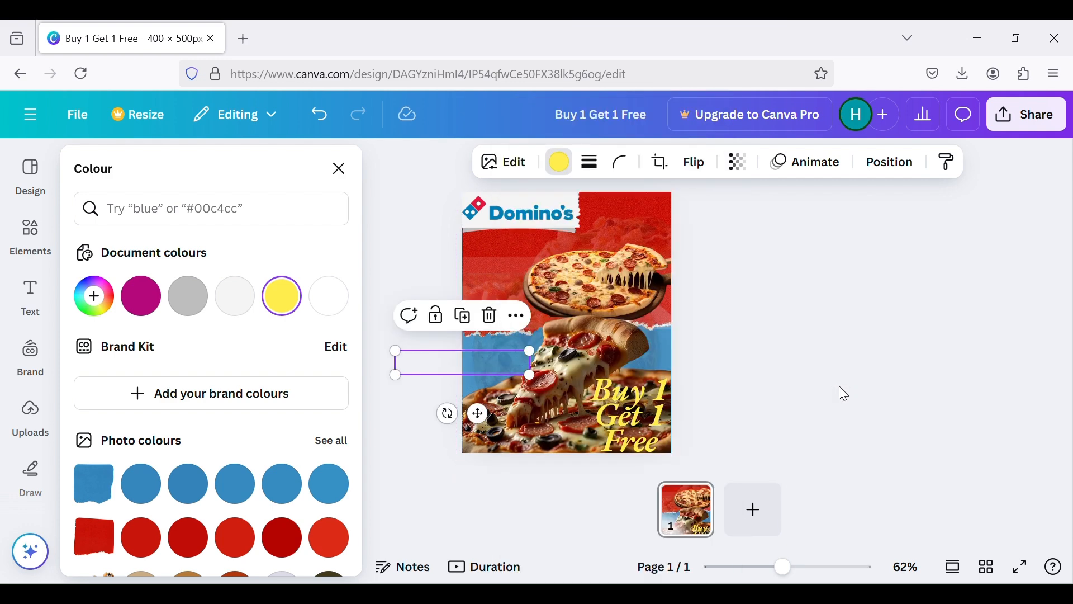
key(ctrl+z)
Try sending the yellow bar backward behind the lower pizza image
right_click(484, 376)
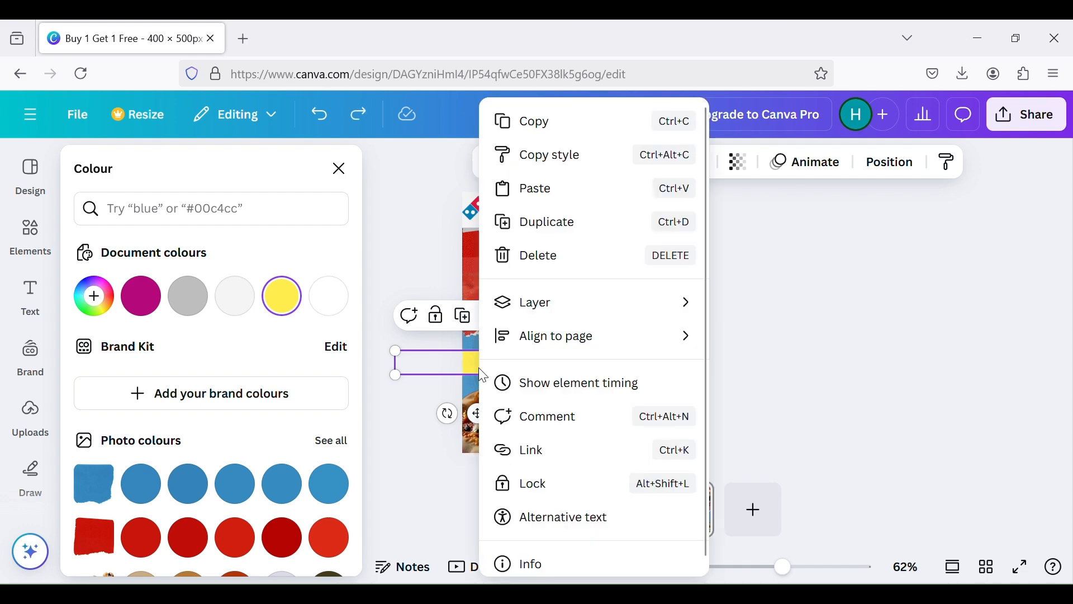
mouse_move(691, 311)
click(848, 373)
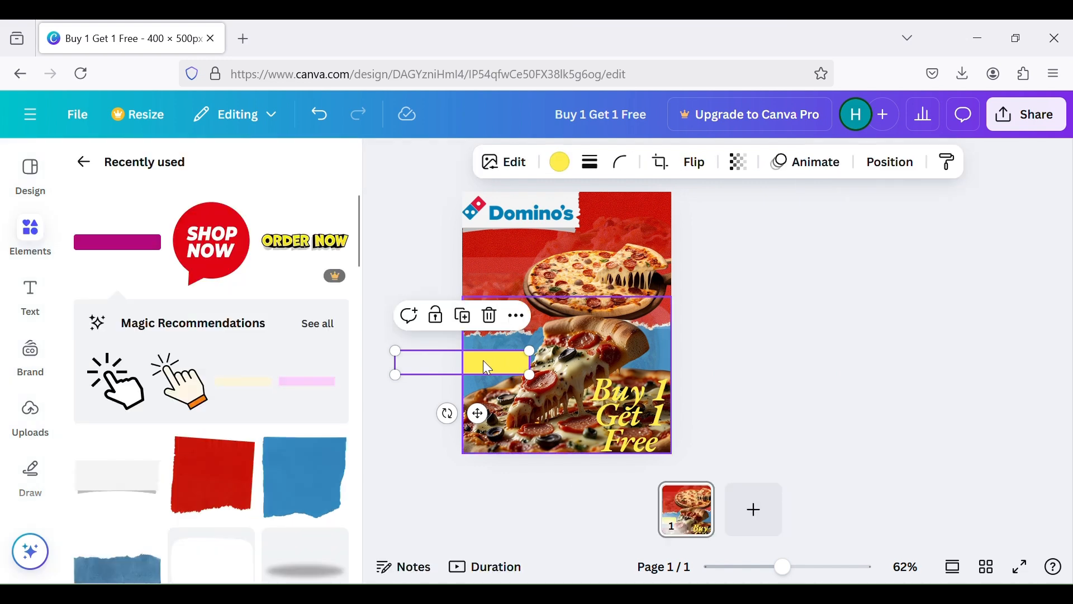
right_click(483, 361)
click(771, 364)
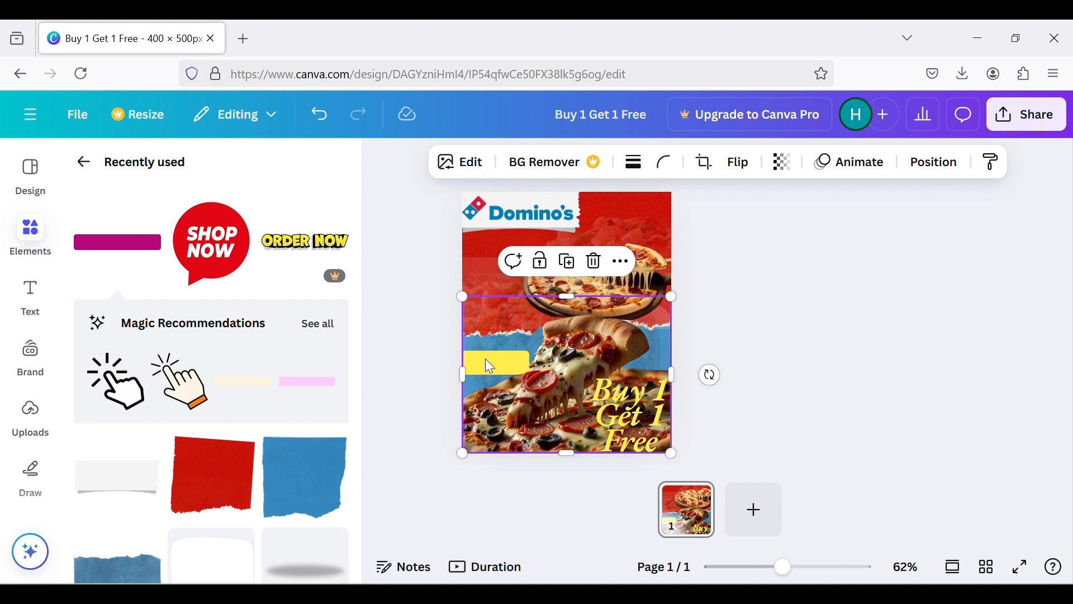
click(794, 361)
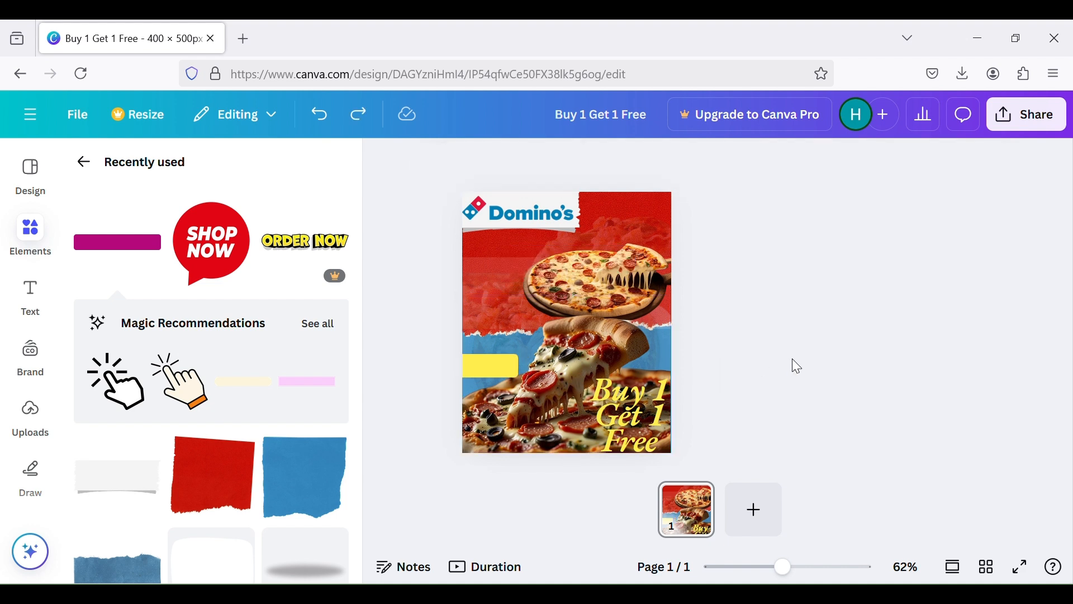
Move the yellow bar slightly right toward the pizza slice and try sending it backward again
click(500, 366)
drag(504, 370, 515, 370)
right_click(515, 370)
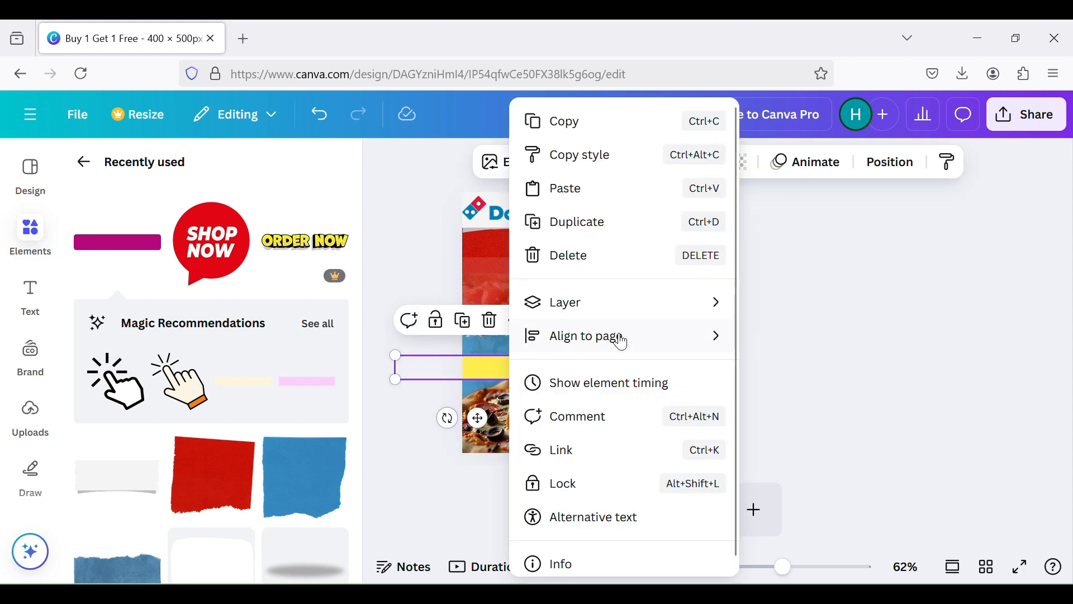
mouse_move(619, 313)
click(827, 371)
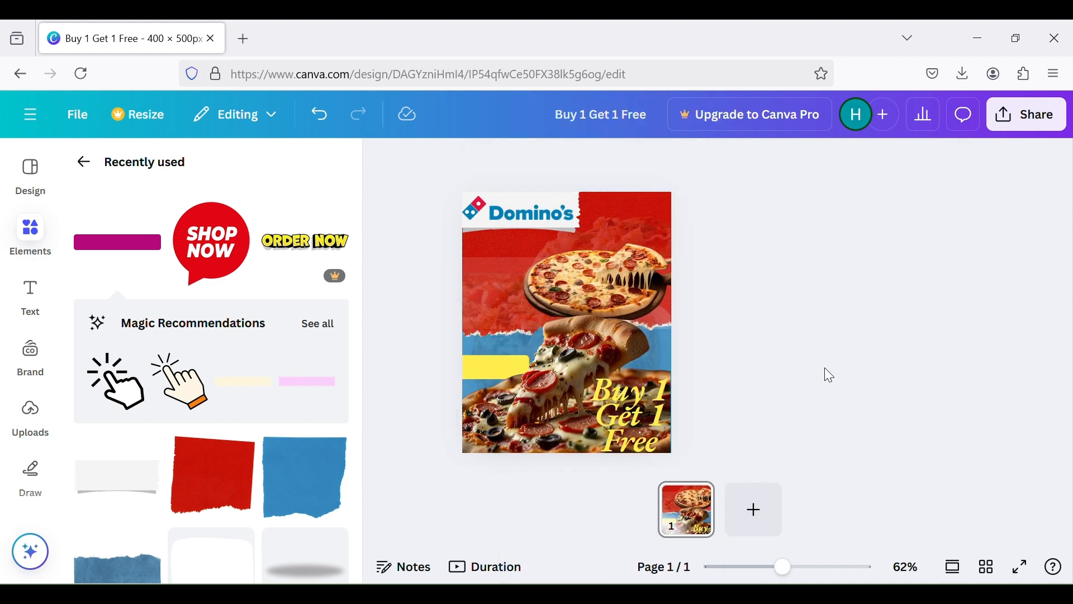
Nudge the yellow bar slightly left and send it backward so it sits behind the lower pizza image
click(486, 363)
click(721, 386)
click(493, 360)
drag(491, 360, 485, 359)
right_click(496, 372)
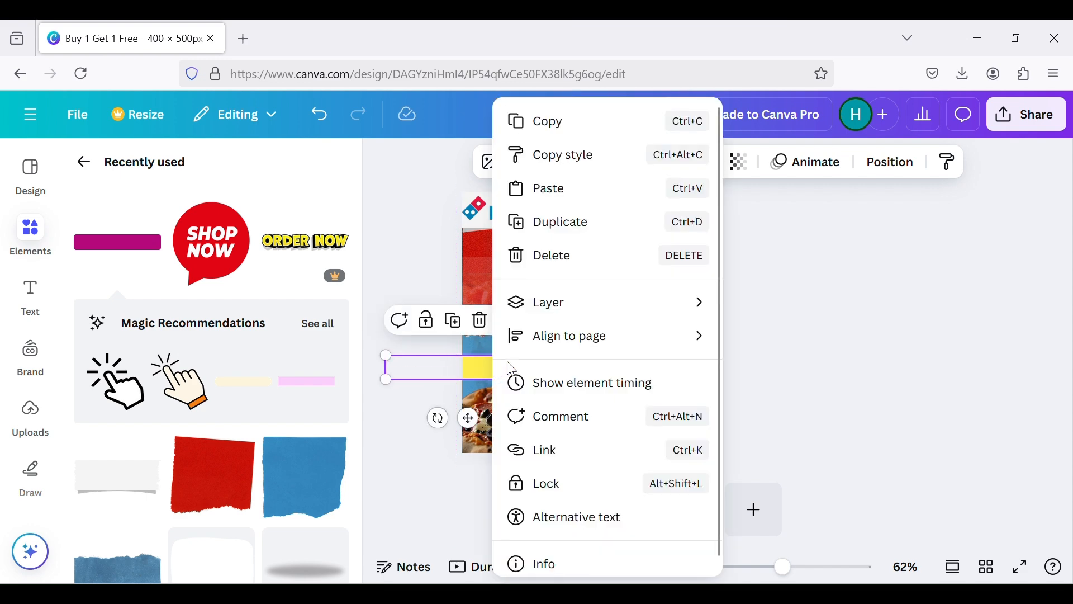
mouse_move(574, 313)
click(776, 371)
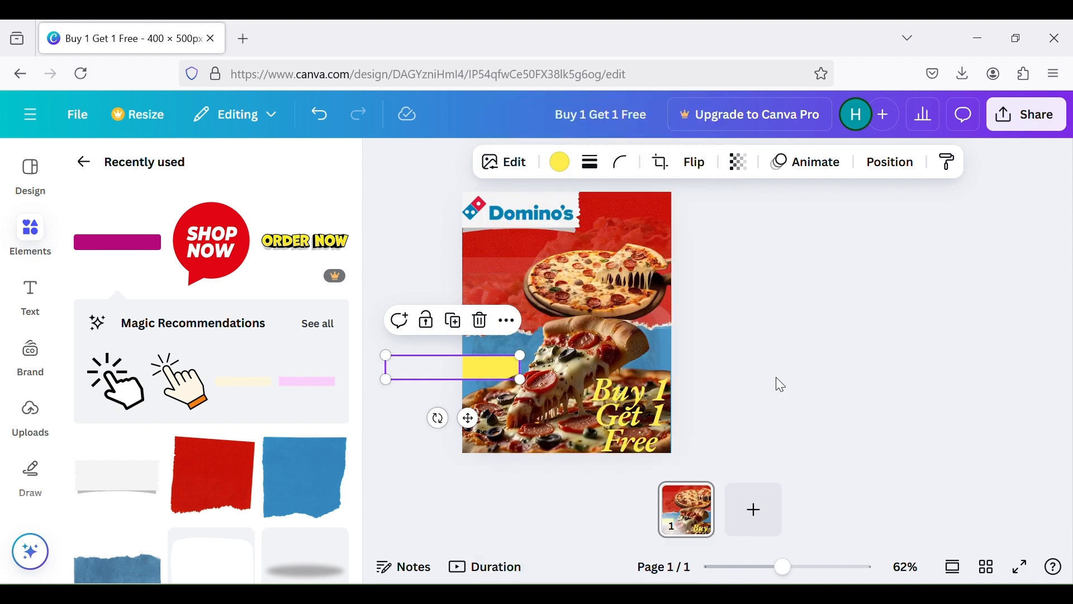
click(776, 380)
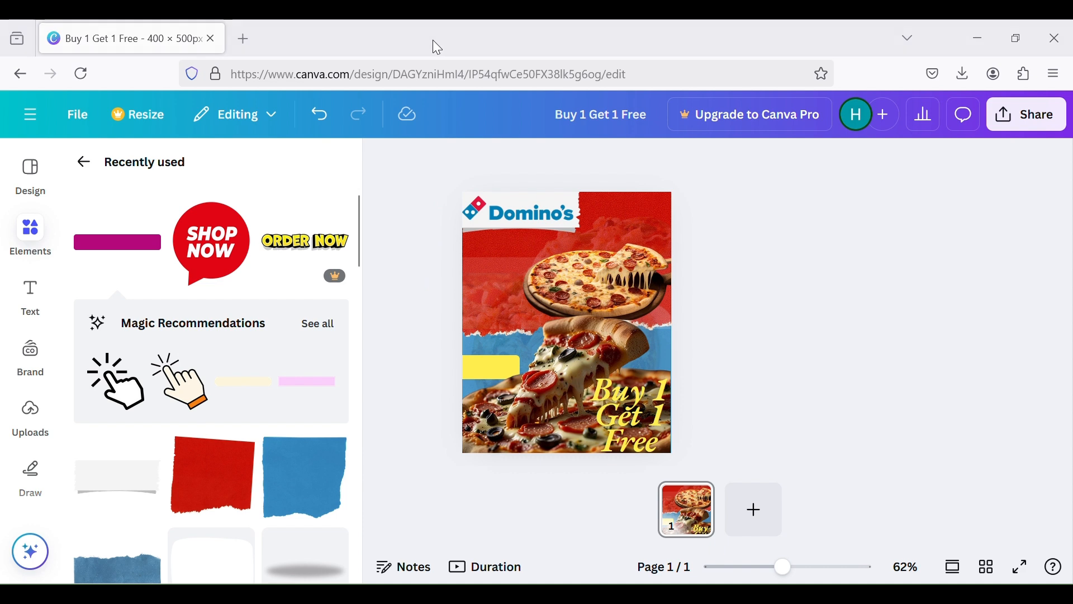
Try a pasted "Order Now" text at font size 13 over the yellow bar and remove it
click(499, 370)
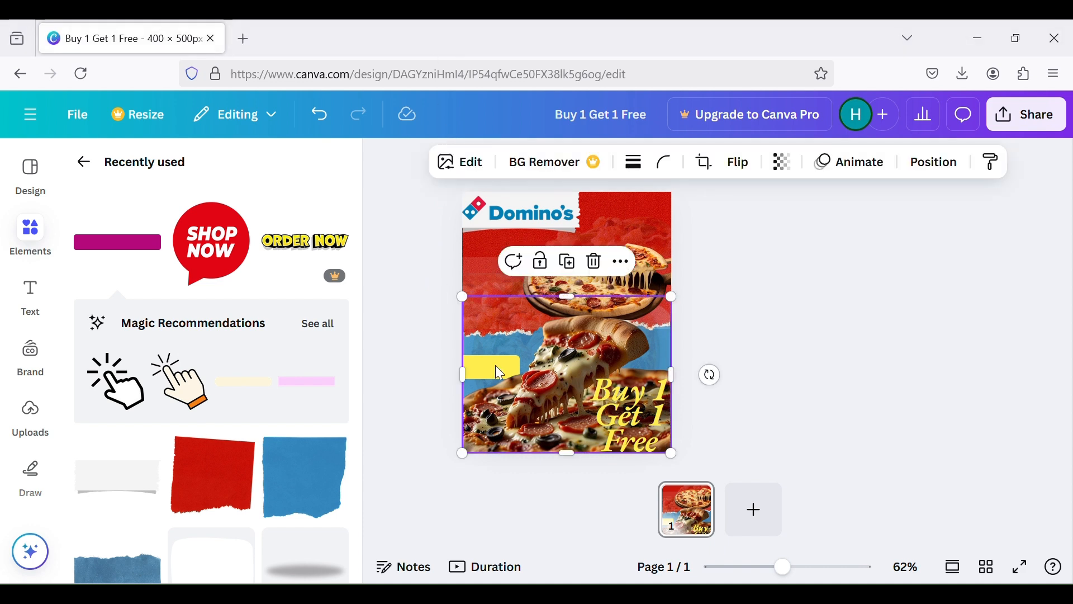
text(Order Now)
key(ctrl+c)
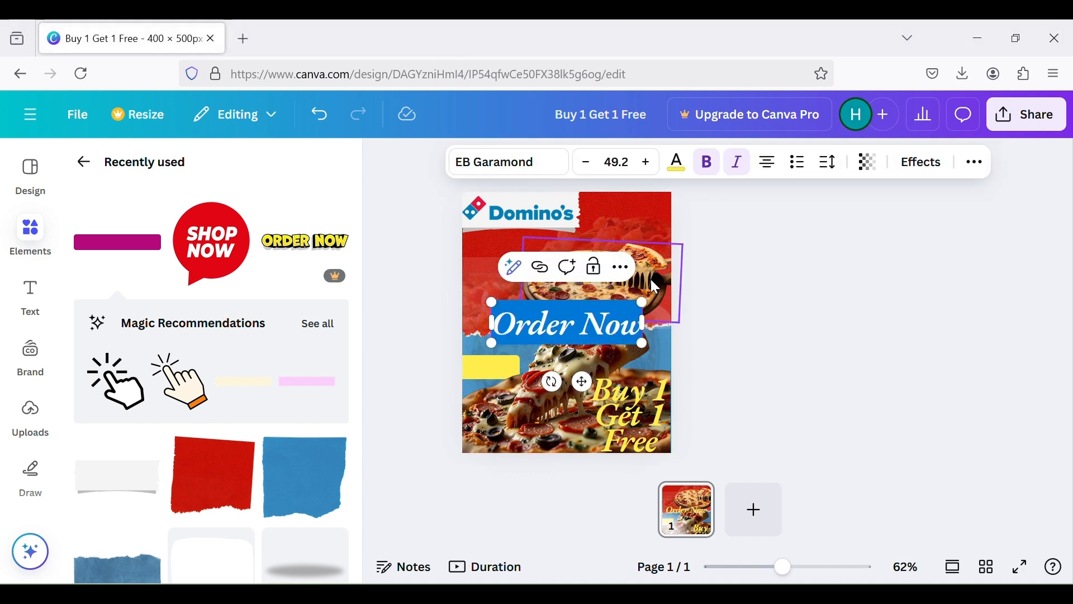
drag(643, 302, 551, 362)
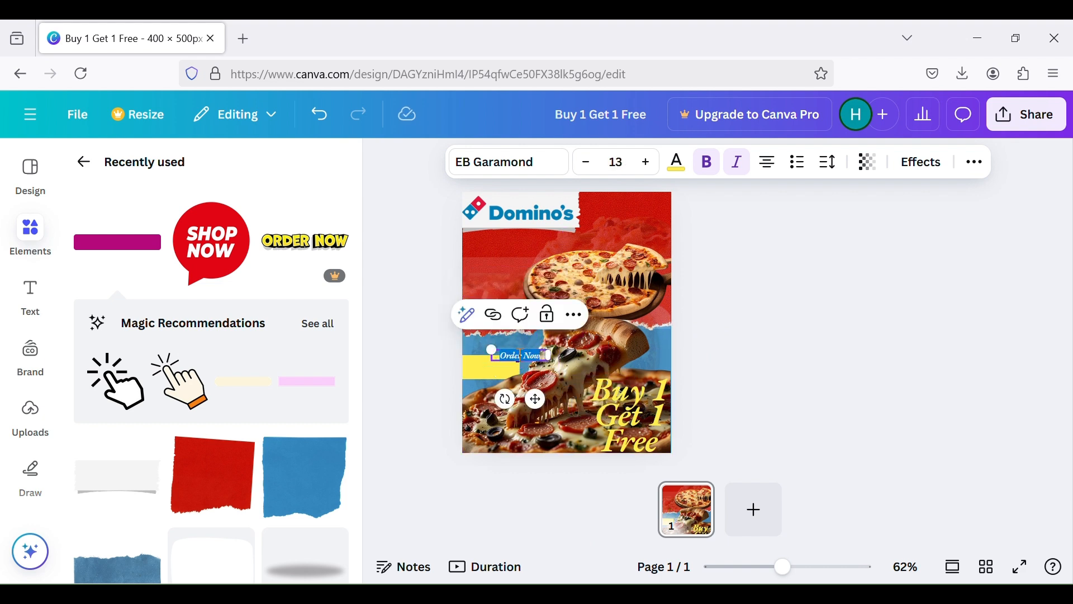
click(703, 386)
click(515, 352)
click(559, 315)
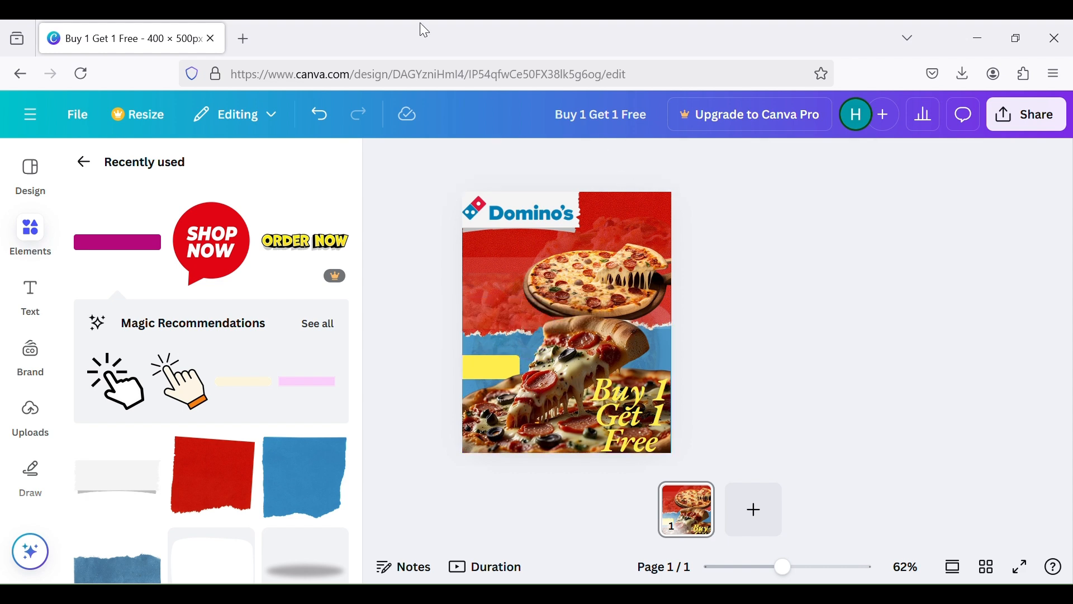
Paste the text "Order Now" onto the poster again and set its whole font to Horizon
click(501, 366)
key(ctrl+v)
double_click(540, 331)
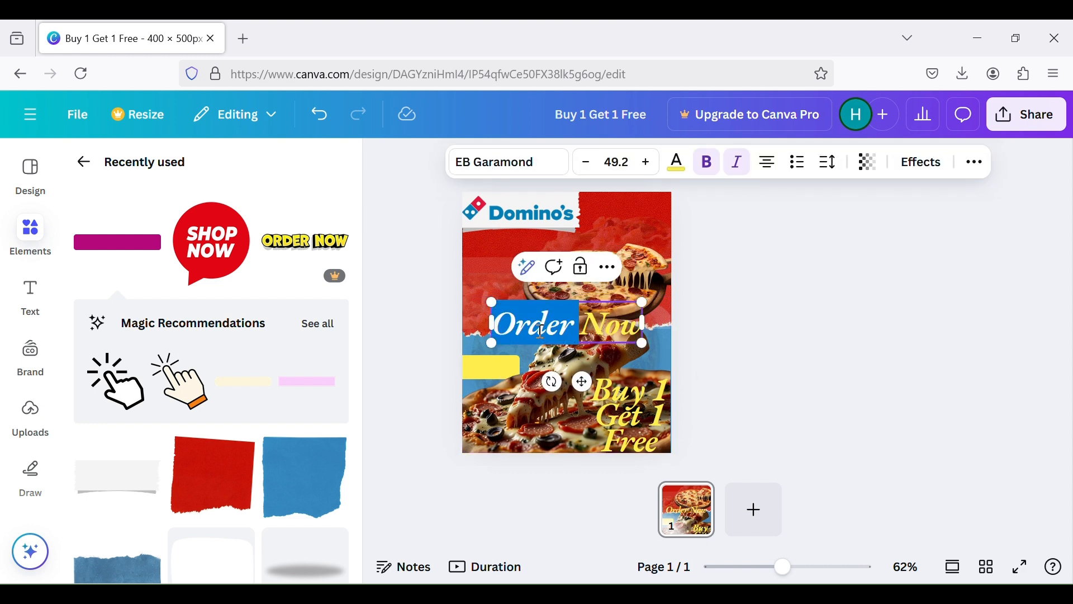
click(618, 333)
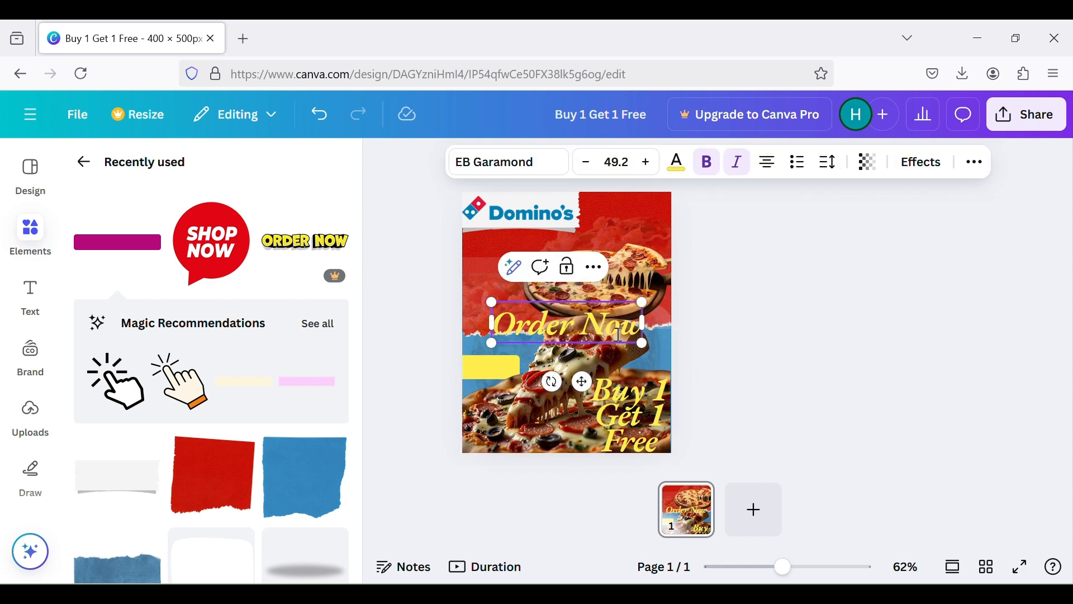
click(529, 162)
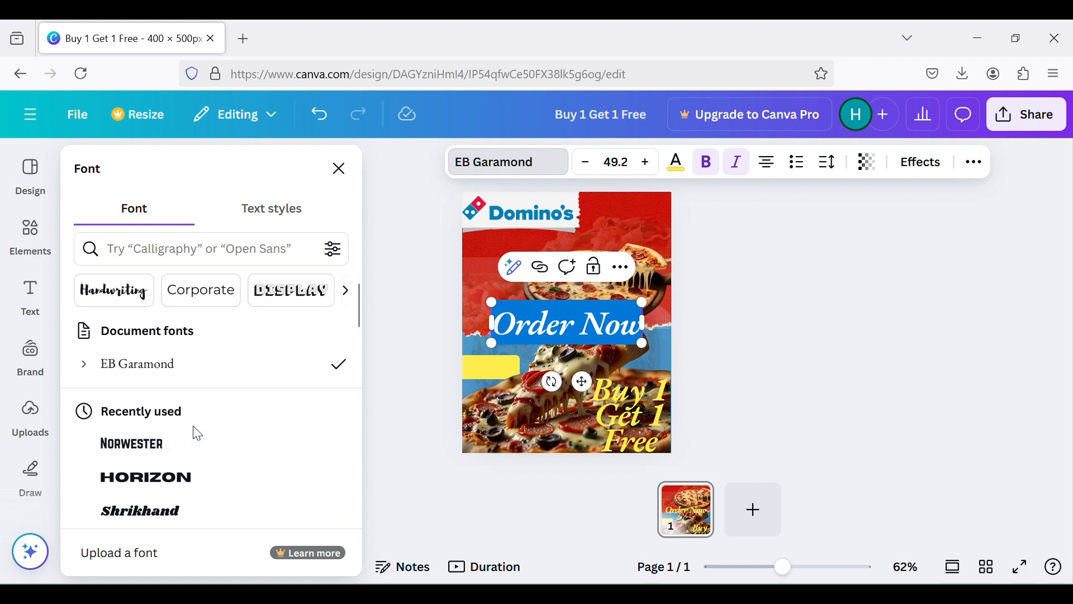
click(188, 479)
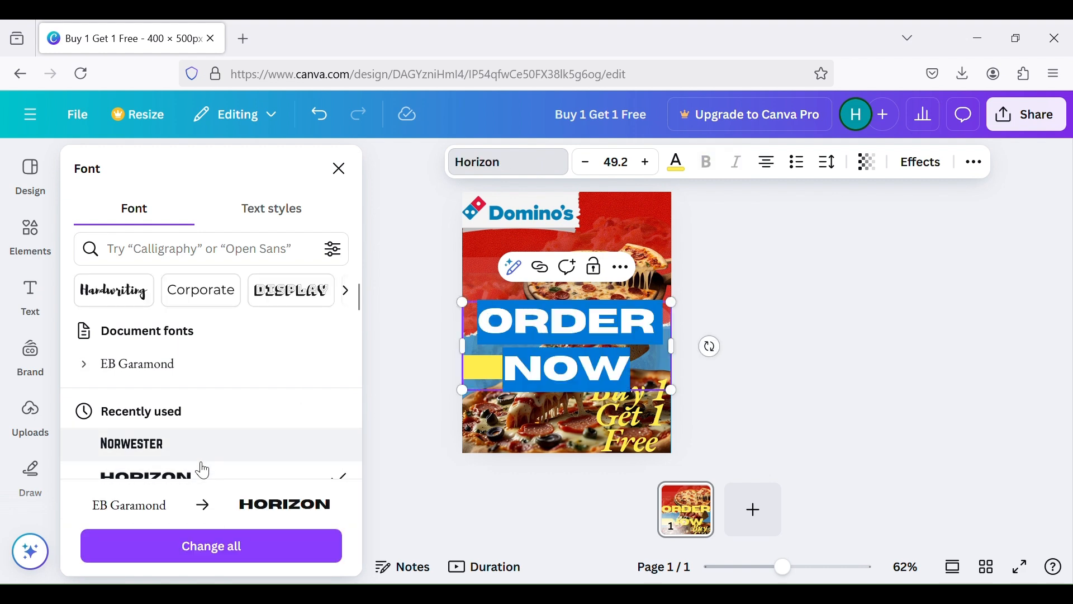
Set the "Order Now" text to font size 12.3 and change its colour to white
click(616, 162)
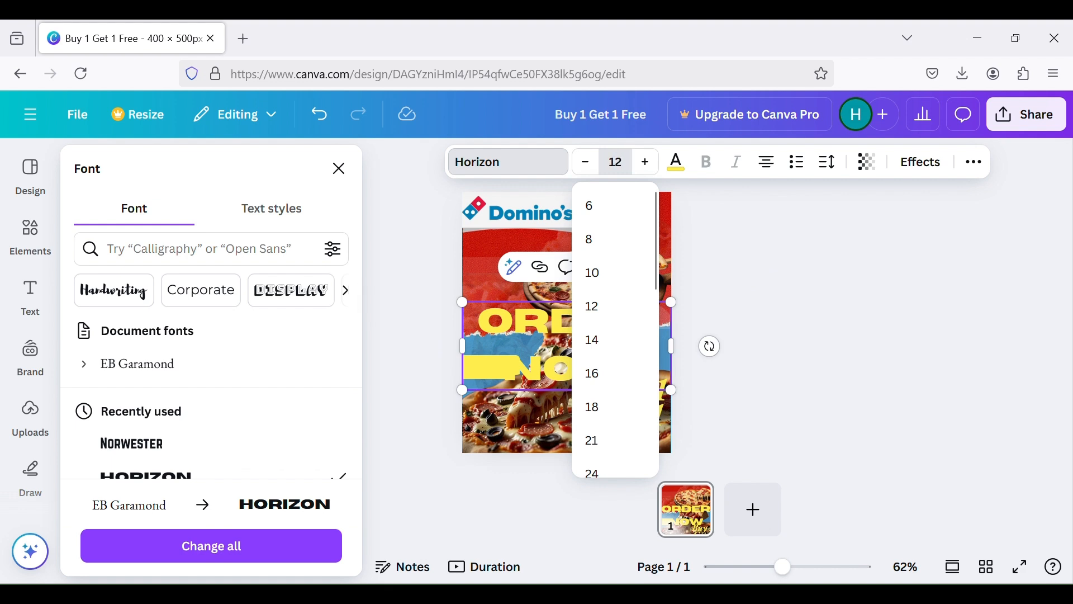
text(12.3)
key(Return)
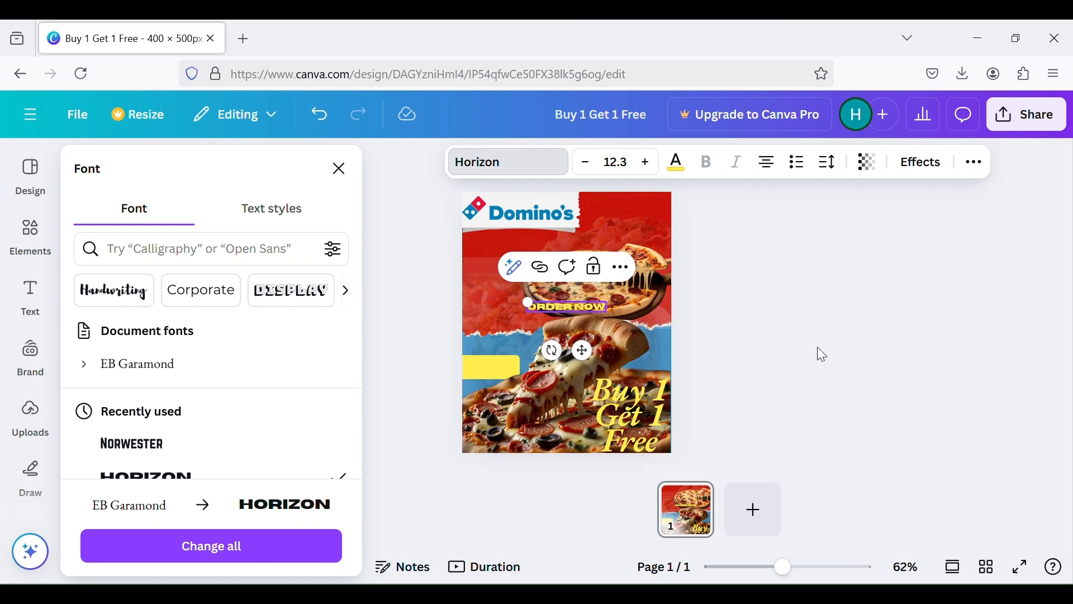
click(599, 306)
double_click(592, 307)
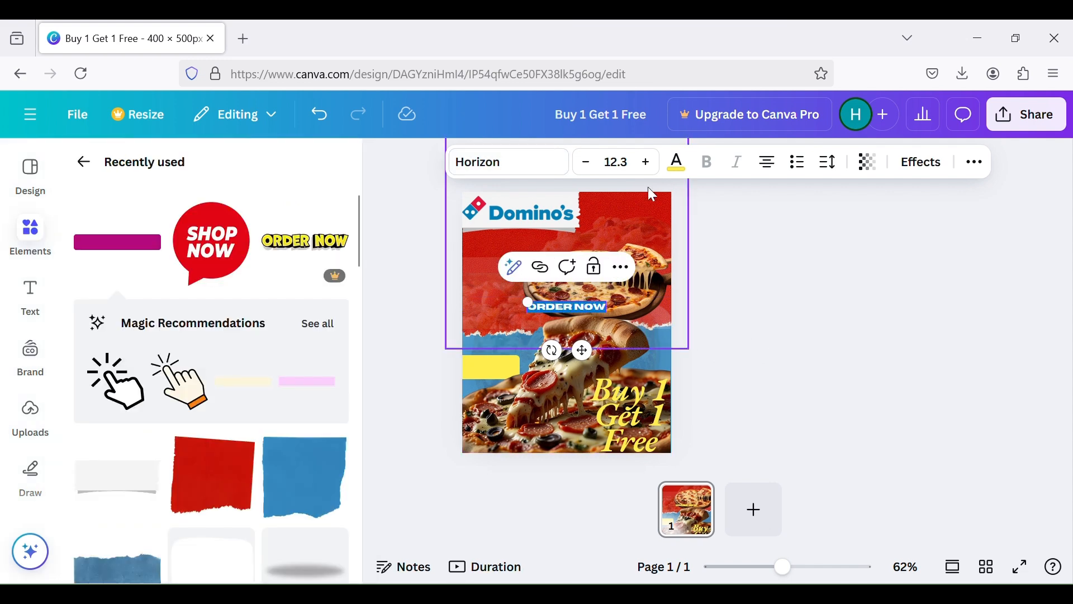
click(677, 162)
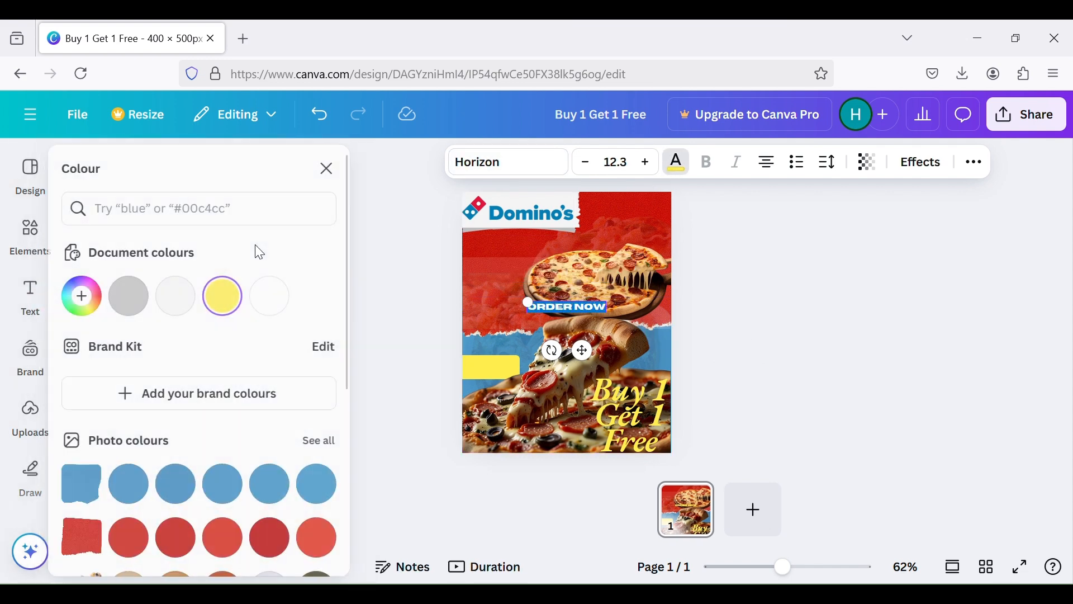
click(272, 303)
click(729, 317)
Fit the white "Order Now" text onto two lines at about size 12.2 and place it on the yellow bar
drag(523, 292, 499, 298)
click(695, 340)
drag(594, 315, 507, 369)
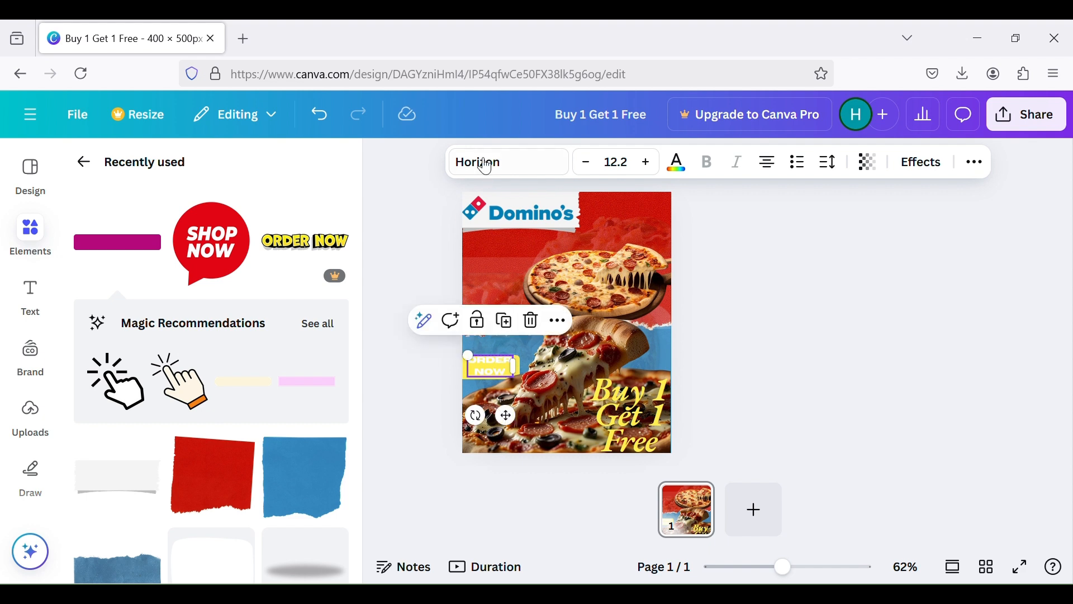
key(Escape)
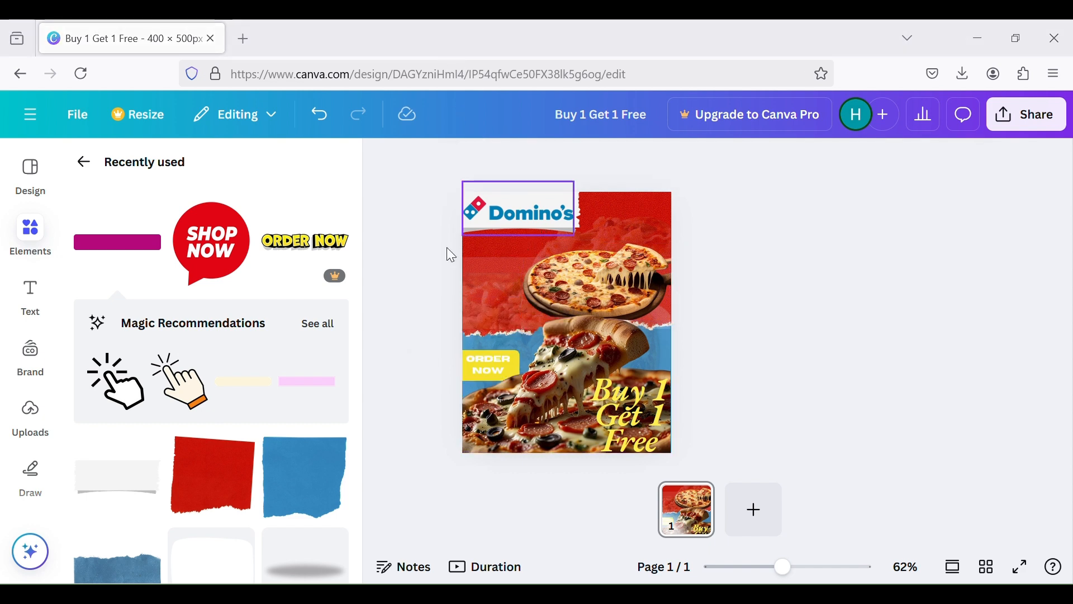
Add the "FREE SHIPPING" font combination to the poster
click(25, 299)
scroll(166, 371, down, 2)
scroll(185, 371, up, 1)
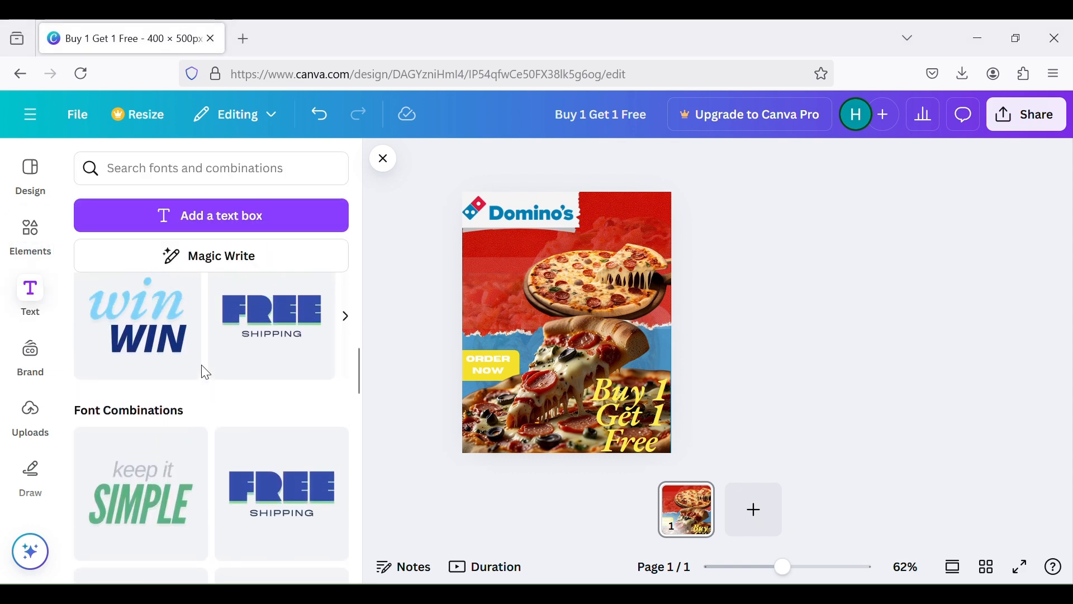
scroll(284, 352, up, 1)
drag(282, 353, 571, 319)
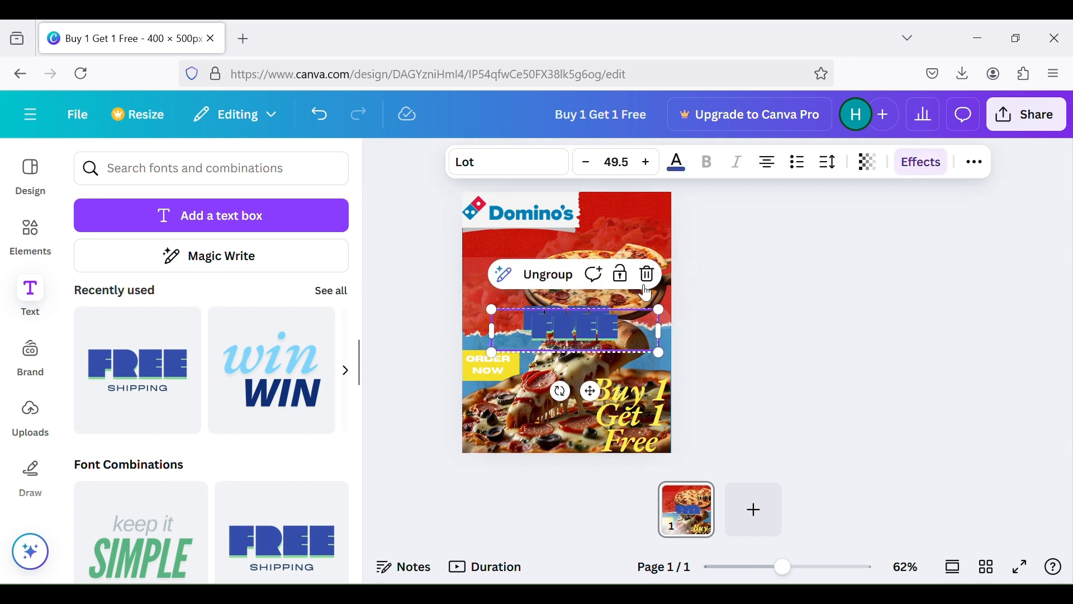
Delete the "FREE" line of the added font combination and replace its "SHIPPING" text with "FAST DELIVERY"
click(581, 327)
click(584, 323)
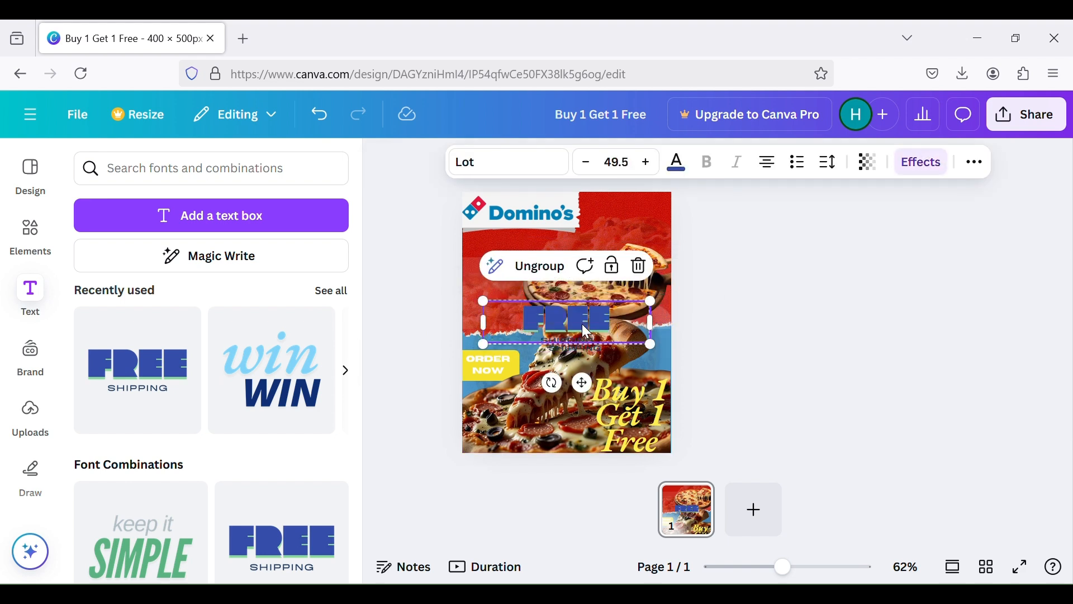
click(640, 267)
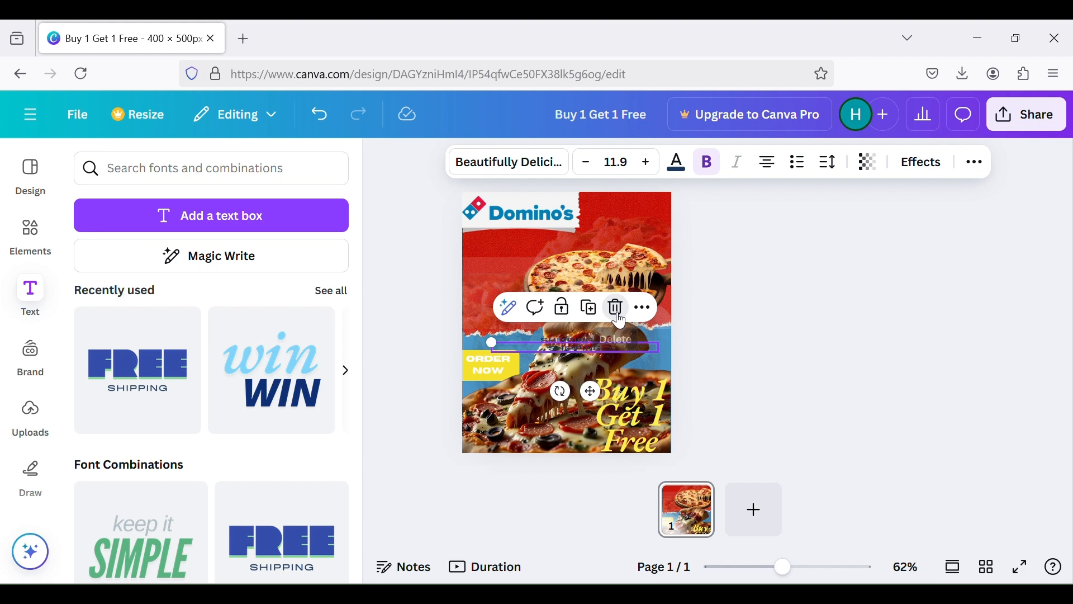
click(608, 299)
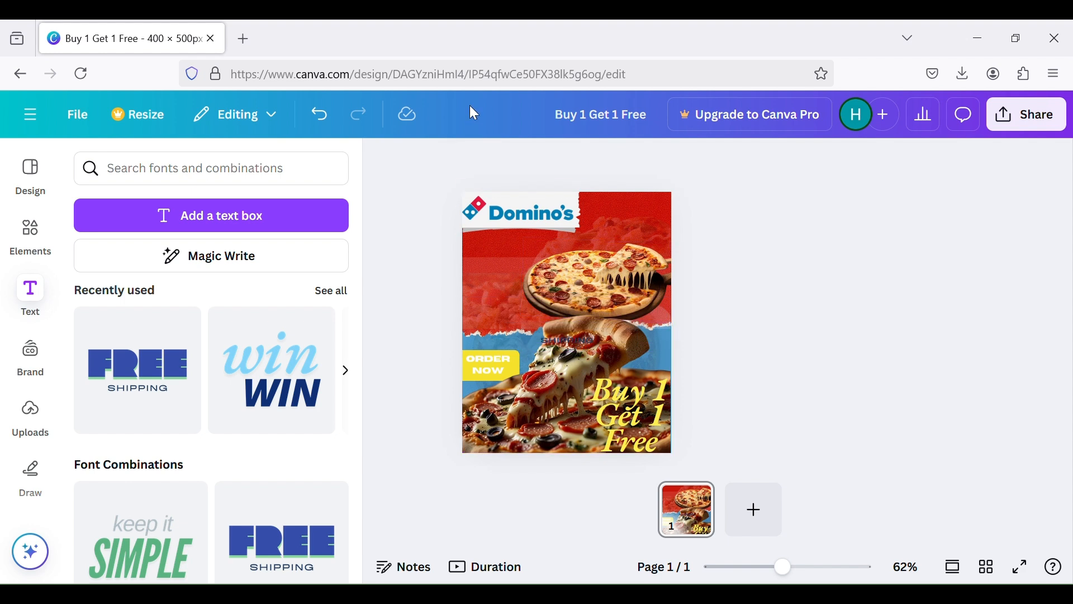
click(559, 336)
text(FAST DELIVERY)
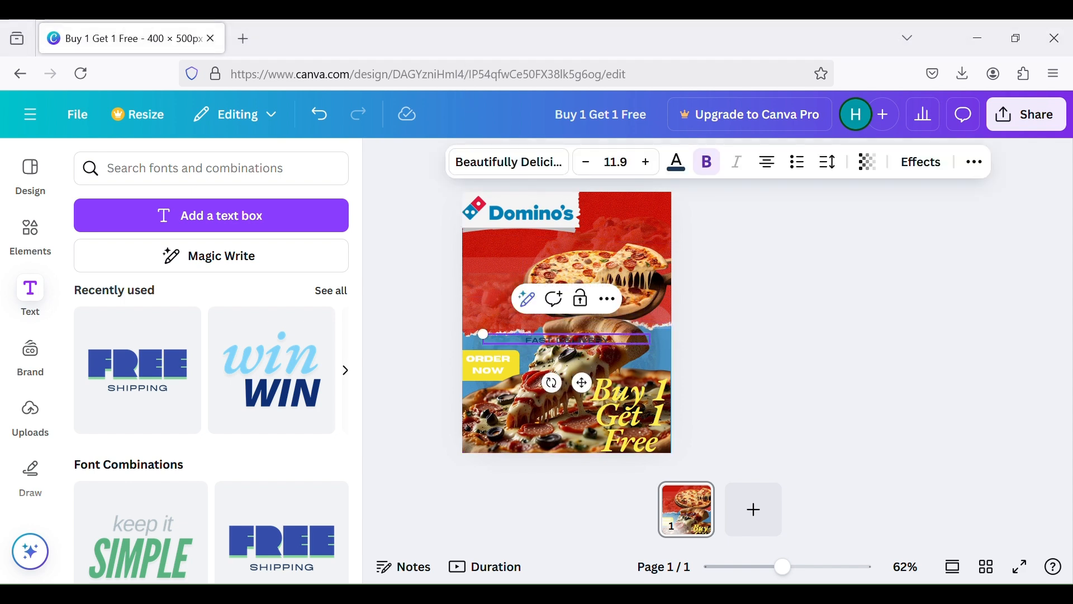
Enlarge the "FAST DELIVERY" text to about size 26.7 and place it on two lines beside the Domino's logo
drag(485, 334, 464, 114)
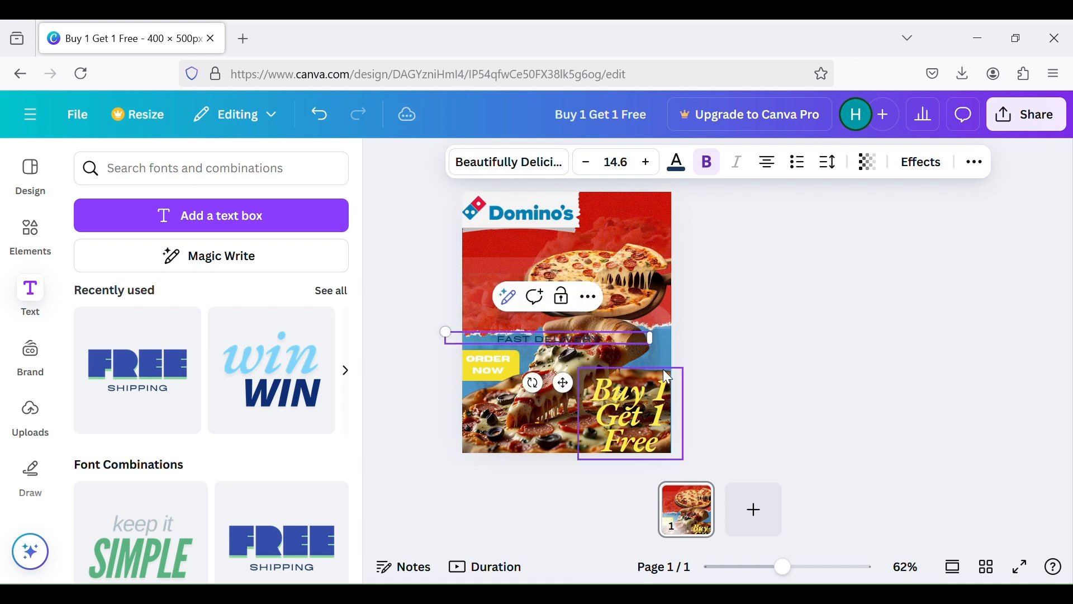
drag(651, 338, 624, 236)
drag(550, 221, 601, 223)
click(514, 211)
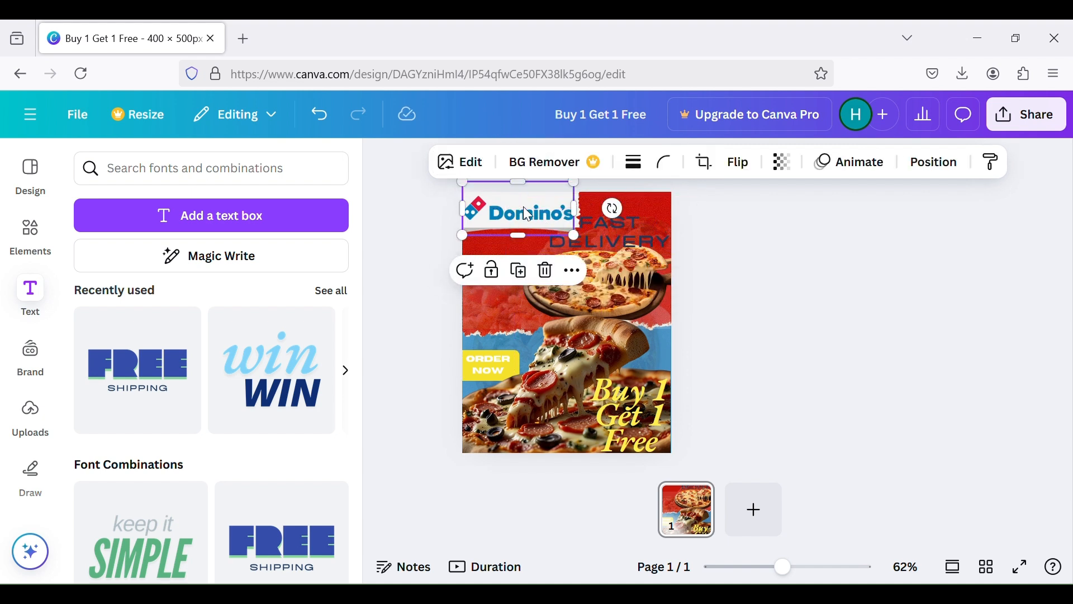
click(907, 373)
Nudge the "FAST DELIVERY" text slightly right, toward the poster's edge
click(632, 226)
click(759, 256)
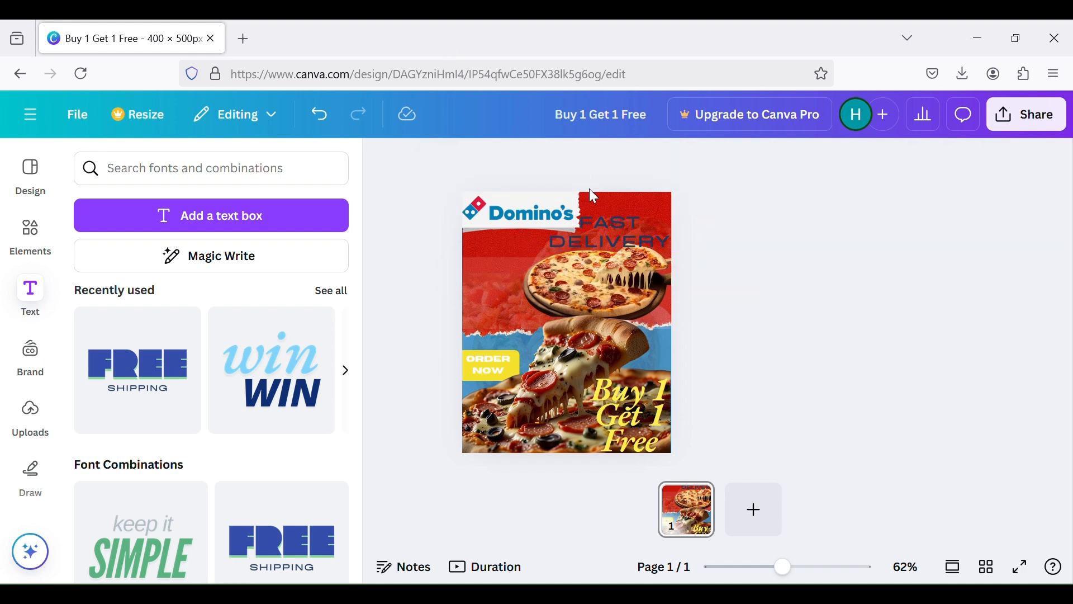
click(595, 228)
drag(513, 209, 520, 209)
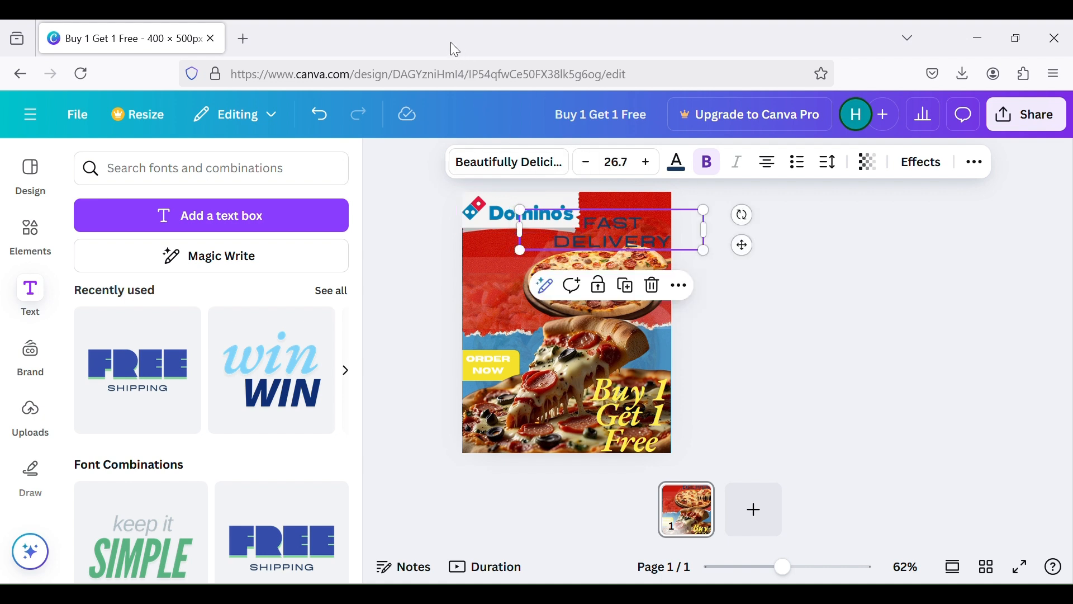
key(Escape)
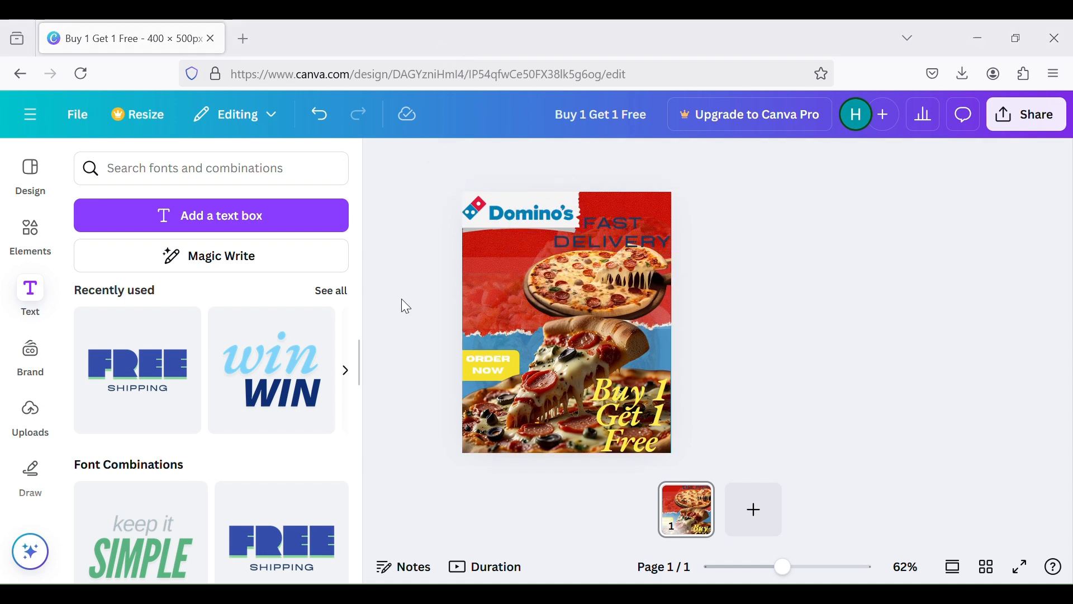
Add the "business SOLUTIONS" font combination to the poster
scroll(217, 463, down, 1)
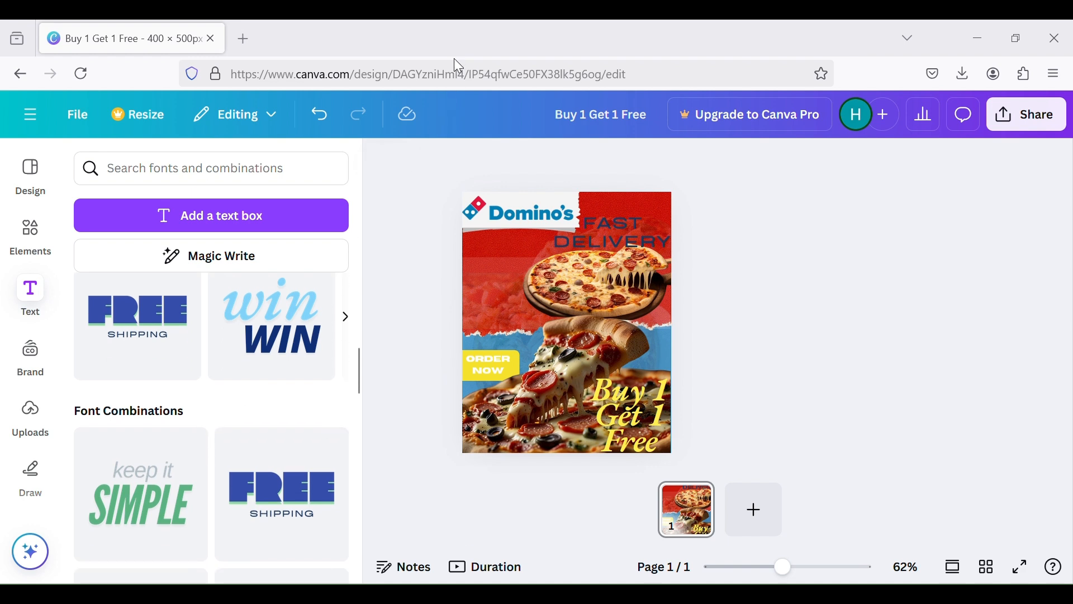
scroll(302, 376, down, 3)
drag(254, 494, 592, 314)
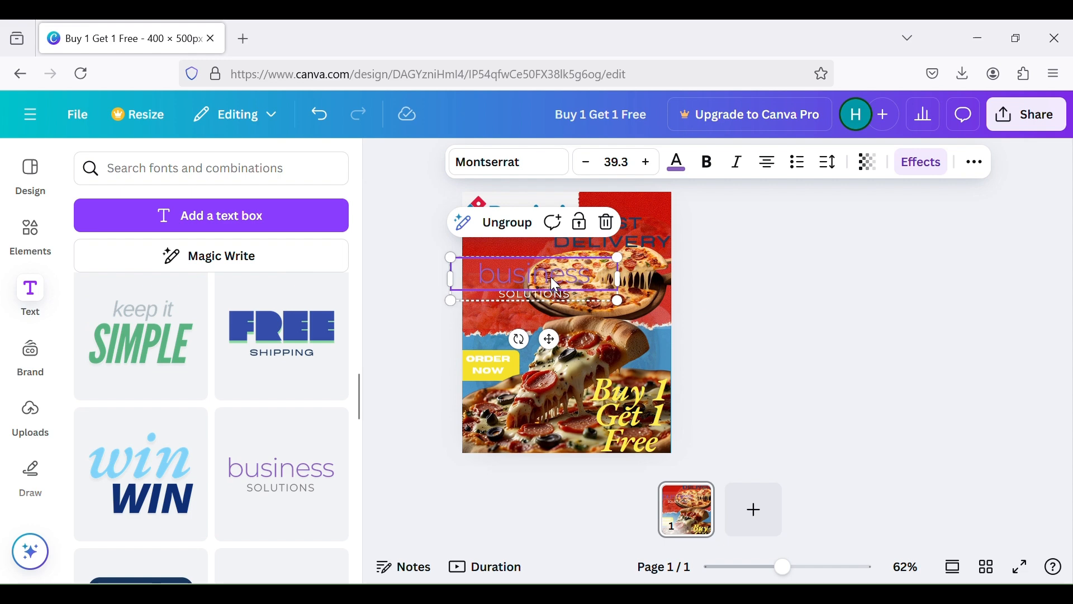
Try deleting the "business" line and pasting copied text over "SOLUTIONS", and undo the changes
click(600, 225)
double_click(564, 290)
click(502, 296)
click(502, 295)
click(502, 296)
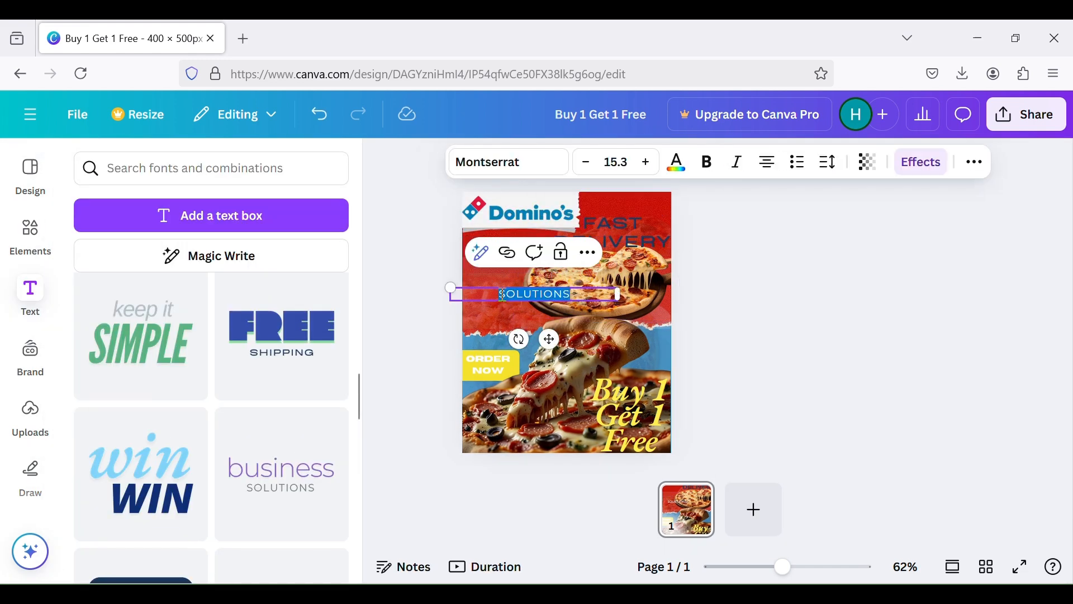
text(FAST DELIVERY)
key(ctrl+z)
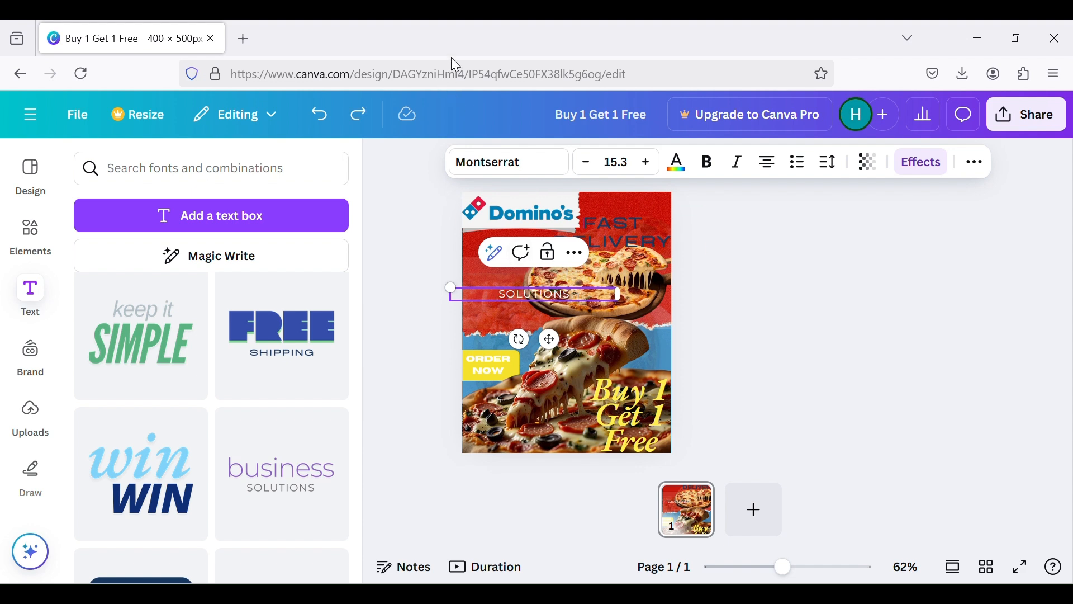
key(Delete)
key(ctrl+z)
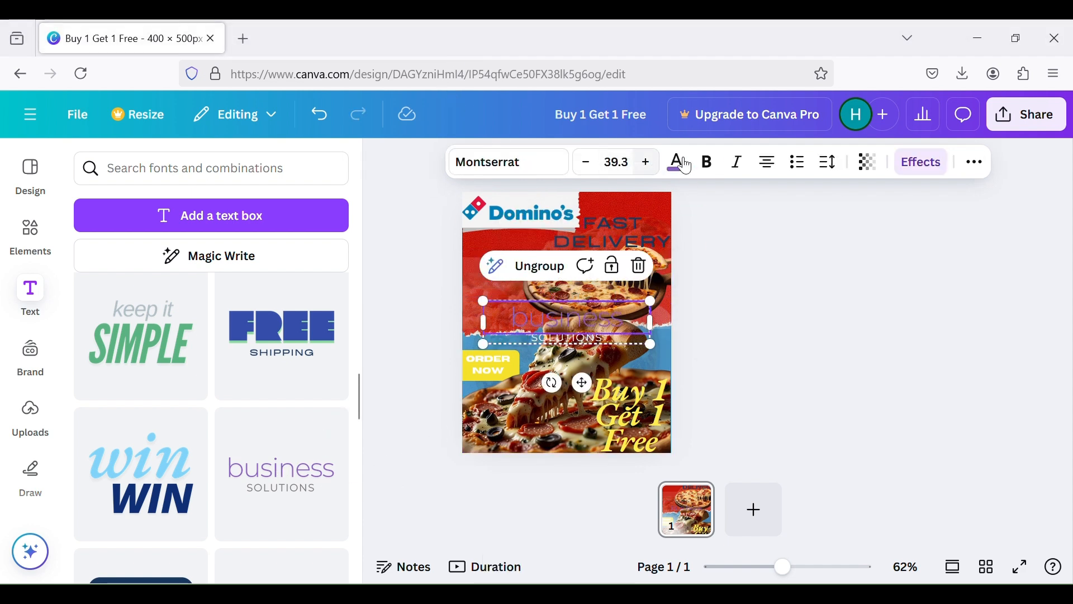
Delete the "business" line and replace "SOLUTIONS" with the pasted tagline "FRESH, HOT, AND DELIVERED TO YOUR DOOR"
click(639, 266)
double_click(589, 338)
text(FRESH, HOT, AND DELIVERED TO YOUR DOOR)
Move the delivery tagline below the Domino's logo and increase its font size to 19.4
drag(484, 332, 520, 270)
click(680, 371)
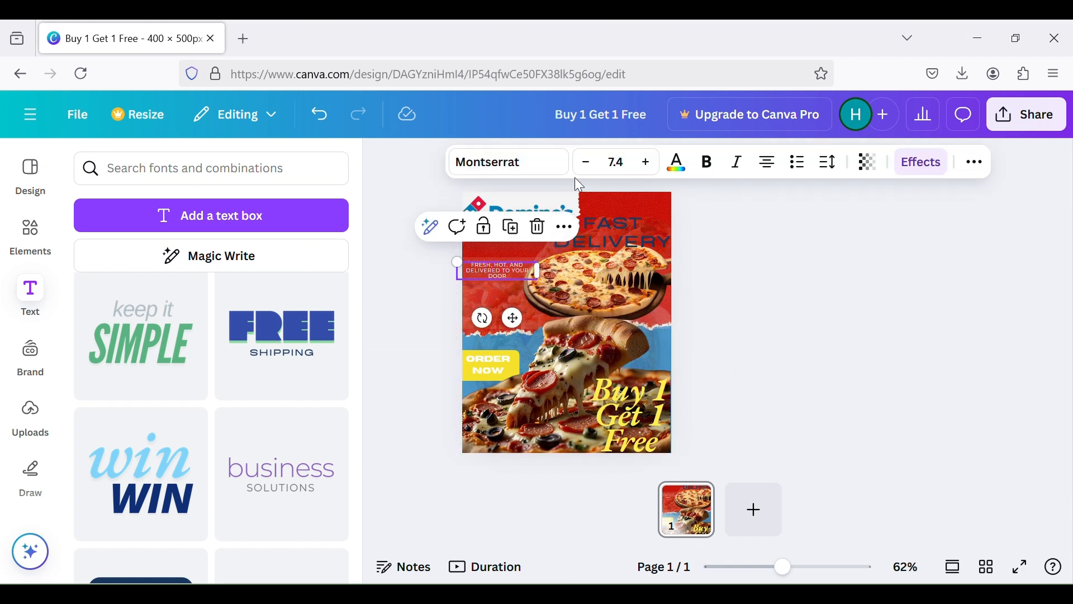
click(646, 163)
click(647, 163)
click(646, 163)
click(647, 163)
click(647, 164)
click(647, 163)
click(646, 163)
click(646, 163)
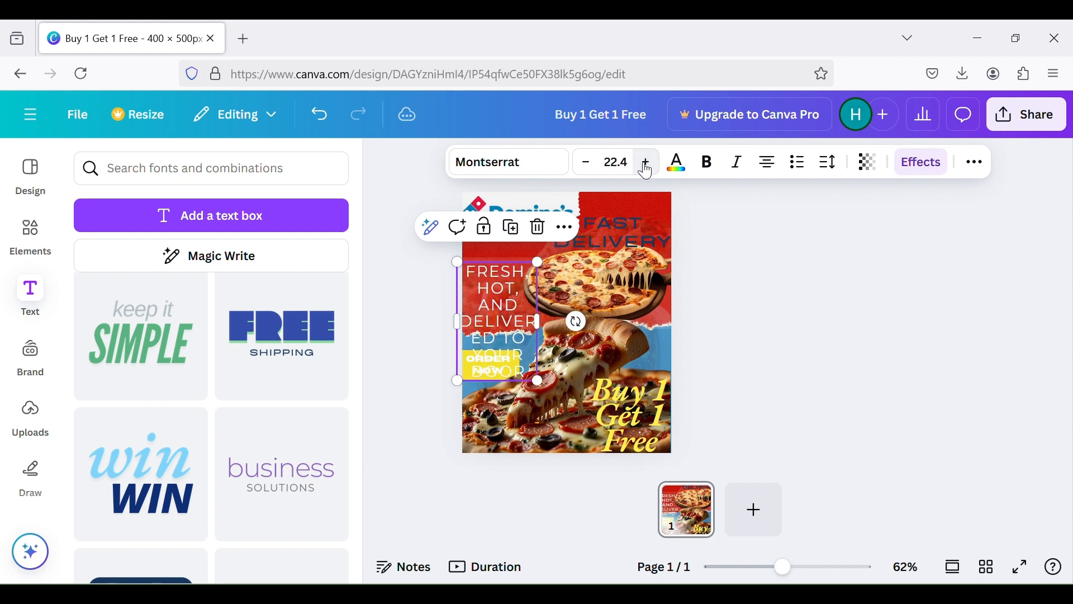
click(586, 163)
click(586, 163)
click(586, 164)
click(586, 163)
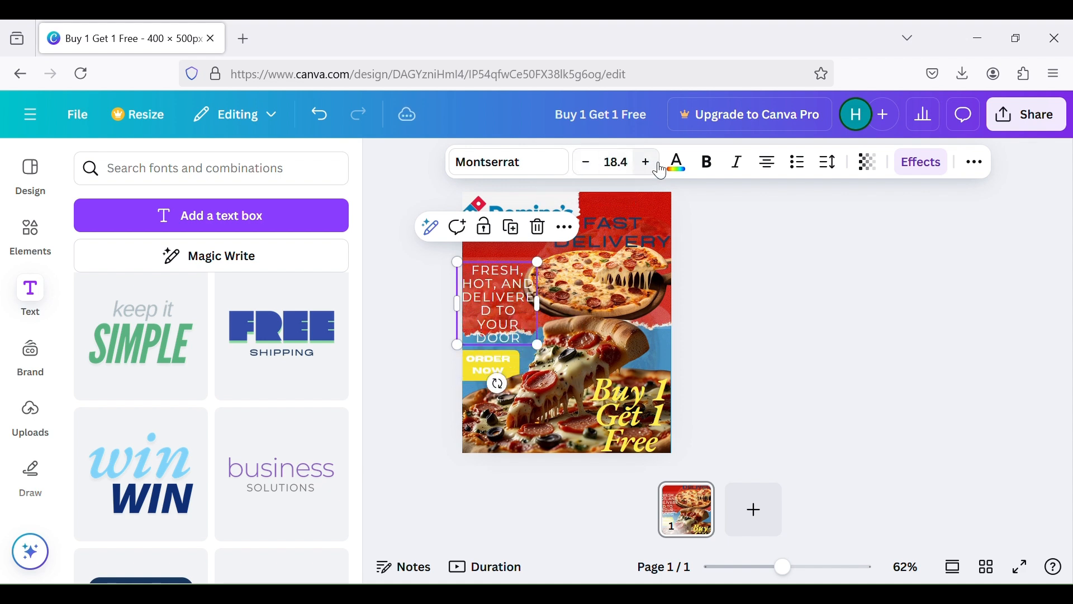
click(647, 163)
Widen the tagline's text box so "DELIVERED" fits on one line and place it near the poster's left edge
drag(523, 309, 559, 276)
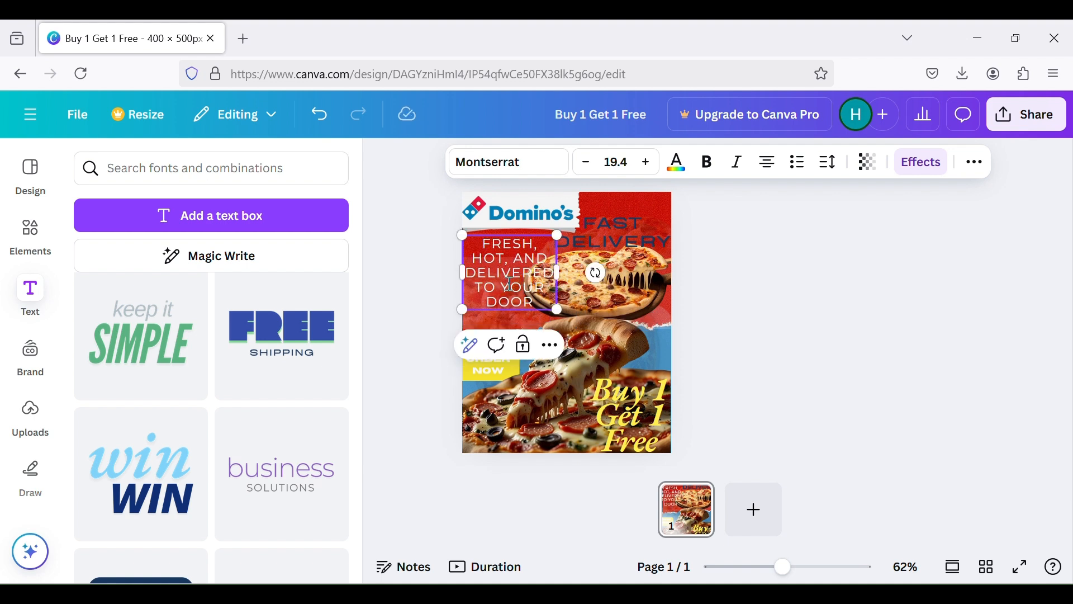
click(816, 307)
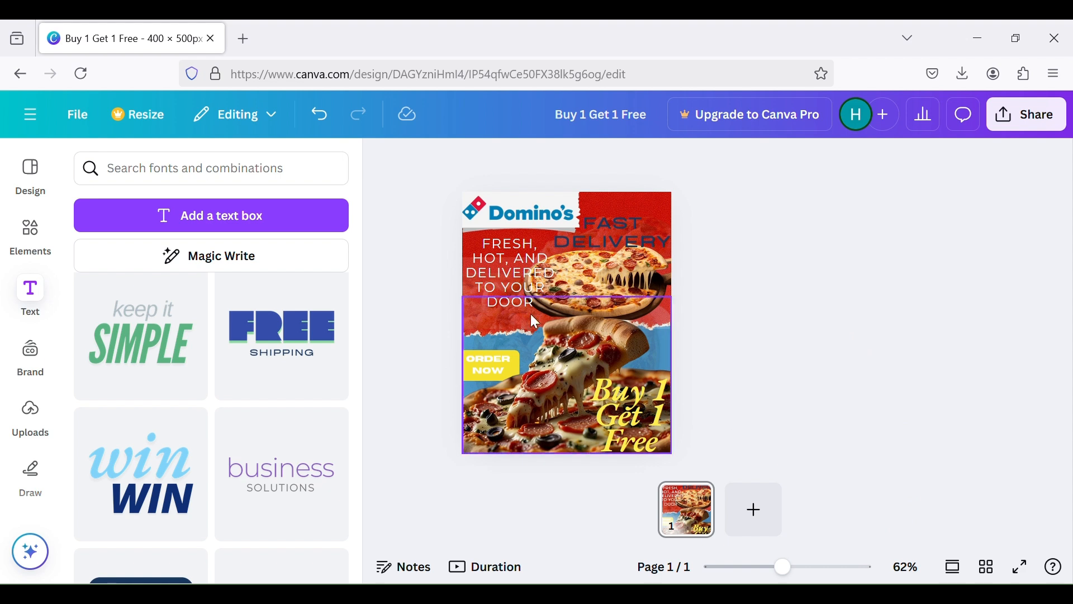
drag(522, 278, 511, 269)
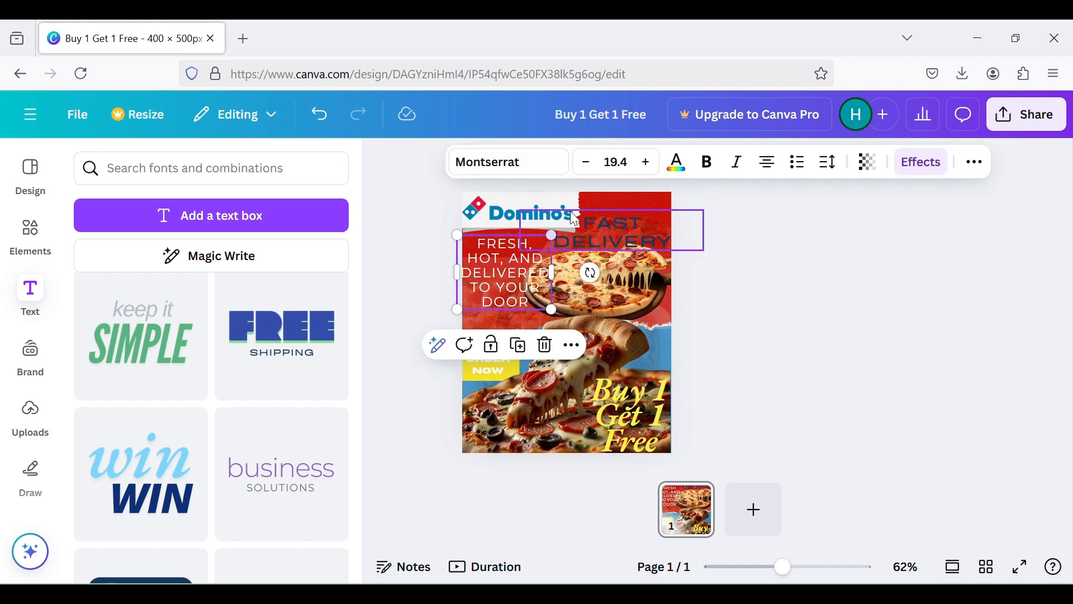
Set the delivery tagline's font size to 19
click(630, 163)
click(631, 162)
click(632, 163)
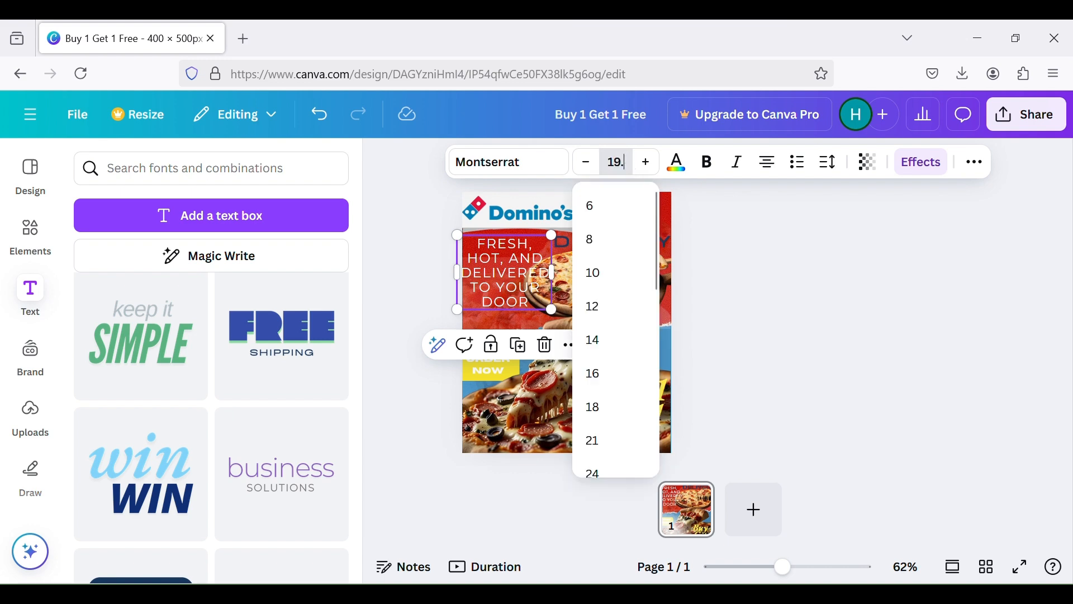
text(19)
key(Return)
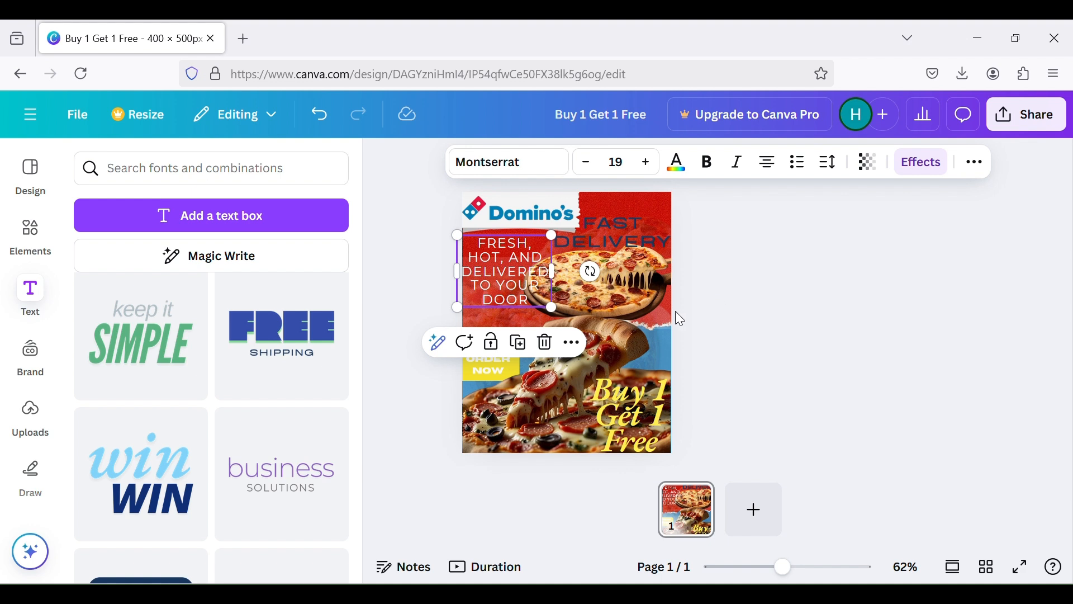
Nudge the delivery tagline slightly lower beneath the Domino's logo
mouse_move(638, 295)
mouse_down()
mouse_move(643, 288)
mouse_move(630, 290)
mouse_up()
click(897, 345)
click(1011, 293)
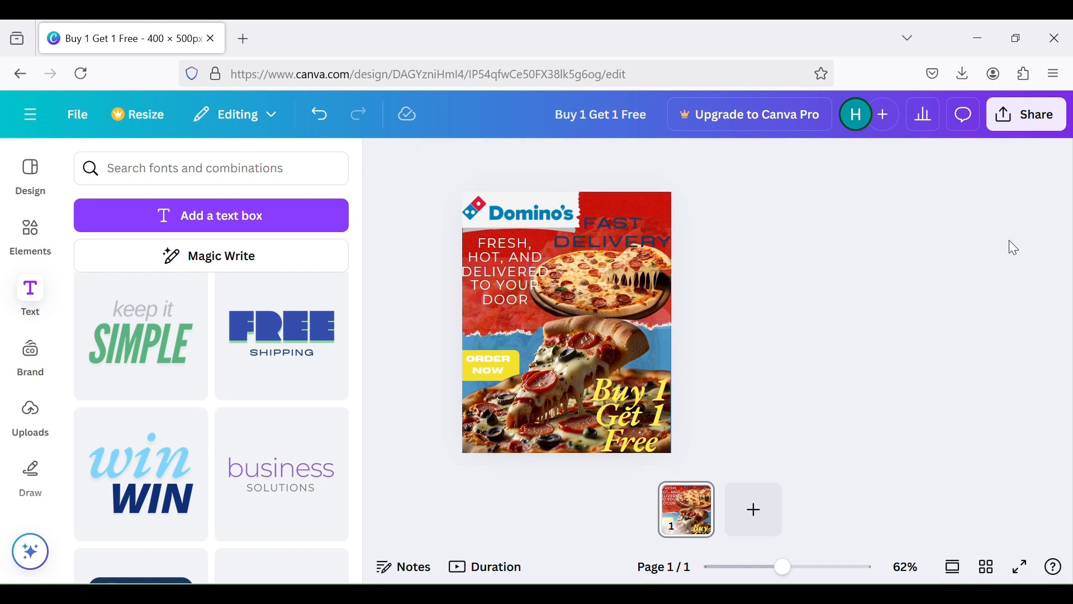
click(493, 256)
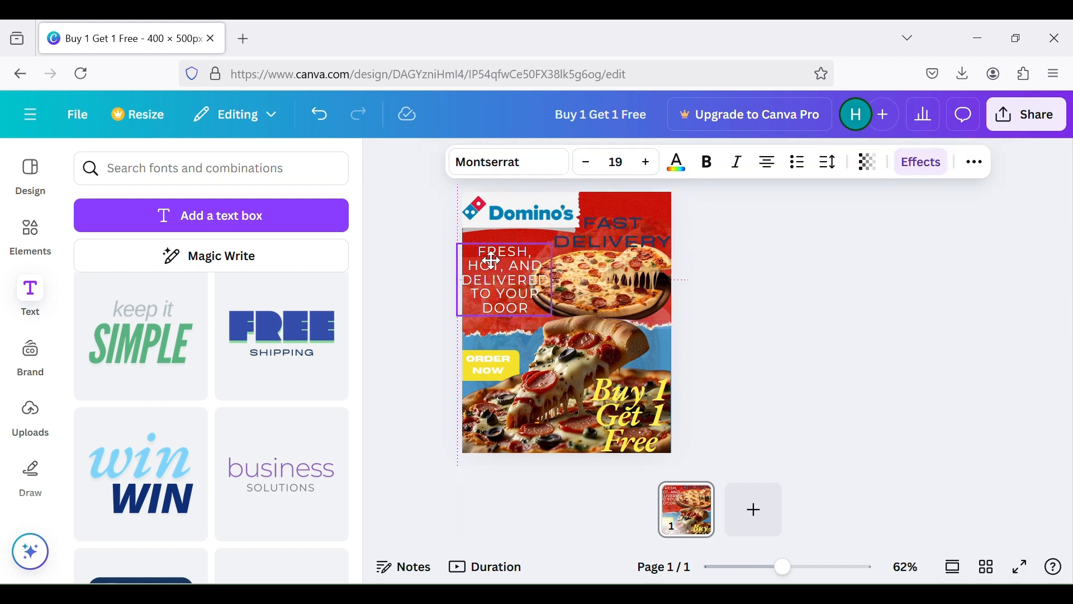
click(859, 337)
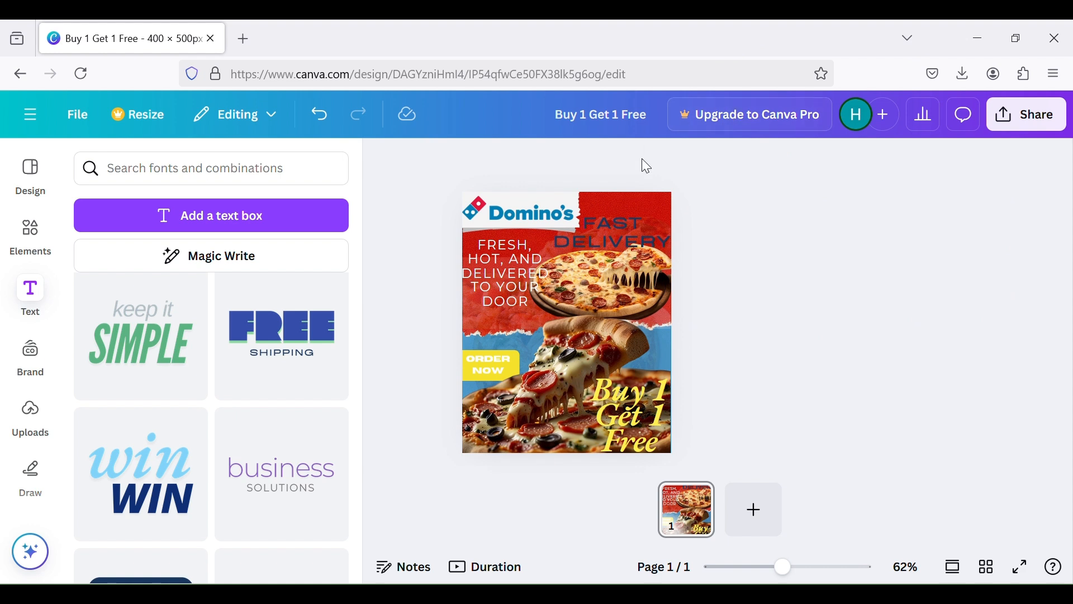
Shrink the "FAST DELIVERY" text slightly so it fits inside the poster's right edge
click(641, 228)
drag(703, 208, 657, 223)
click(751, 386)
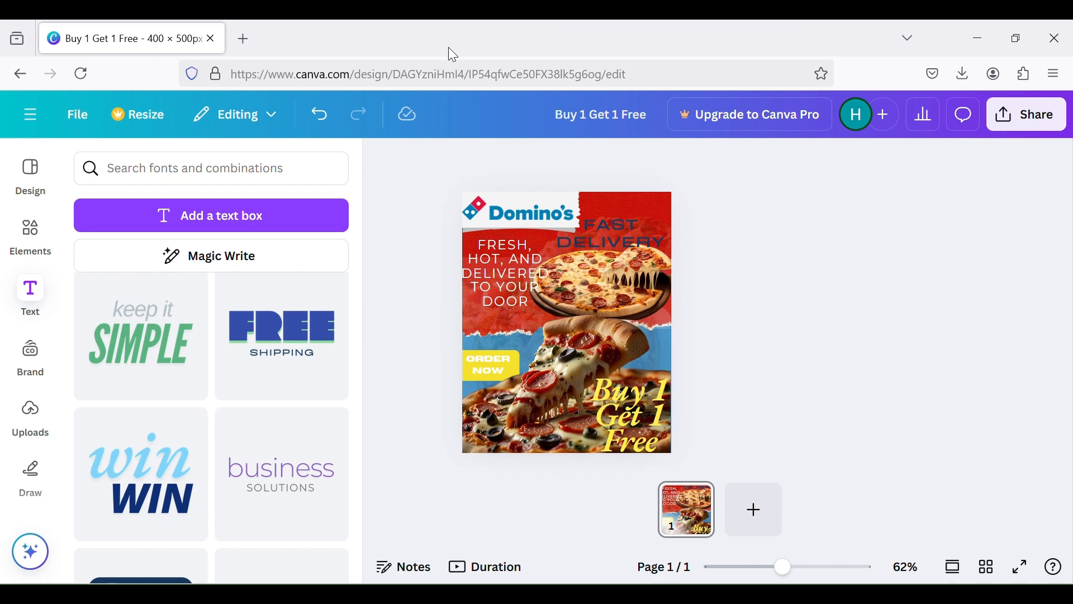